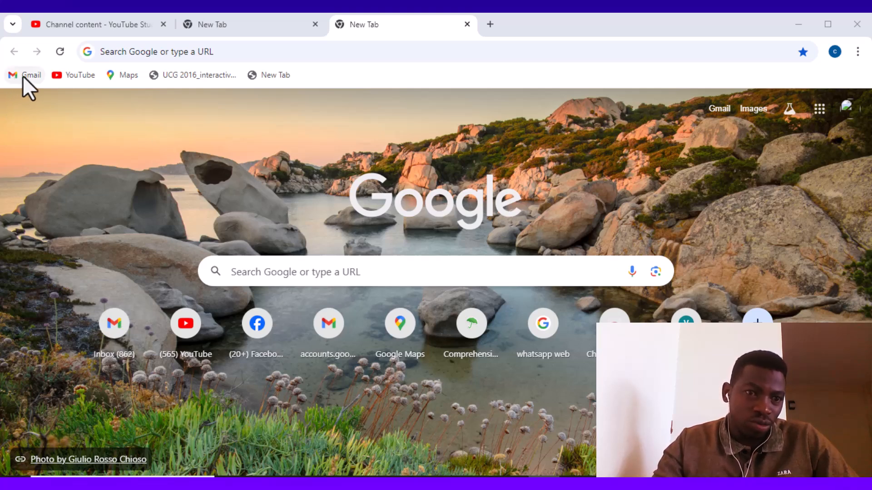
- Open the Gmail inbox and launch Google Forms from its list of Google apps
click(108, 329)
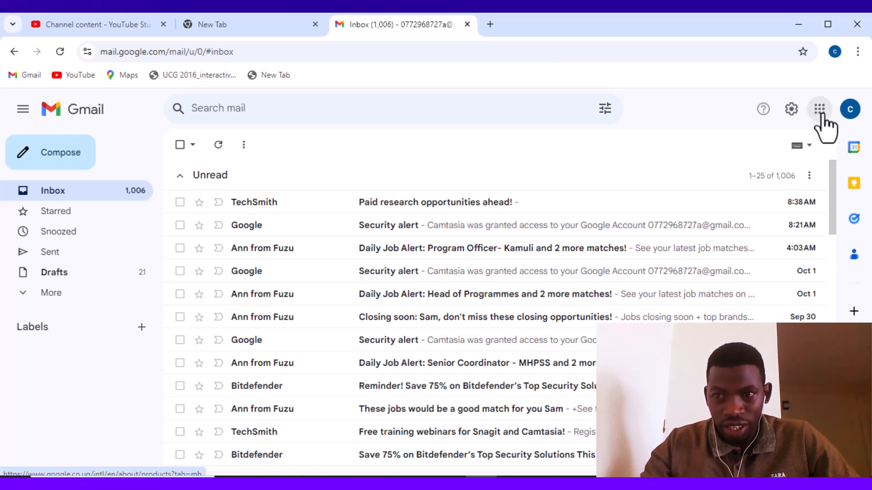
click(820, 111)
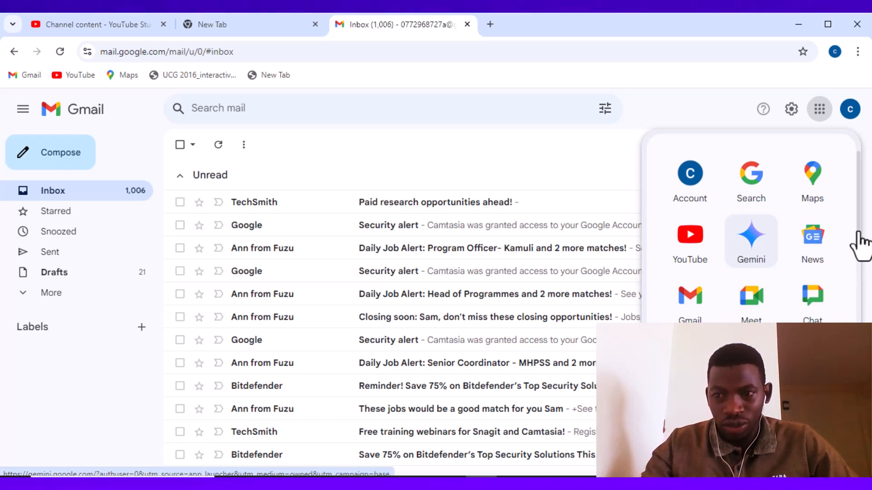
scroll(823, 274, down, 3)
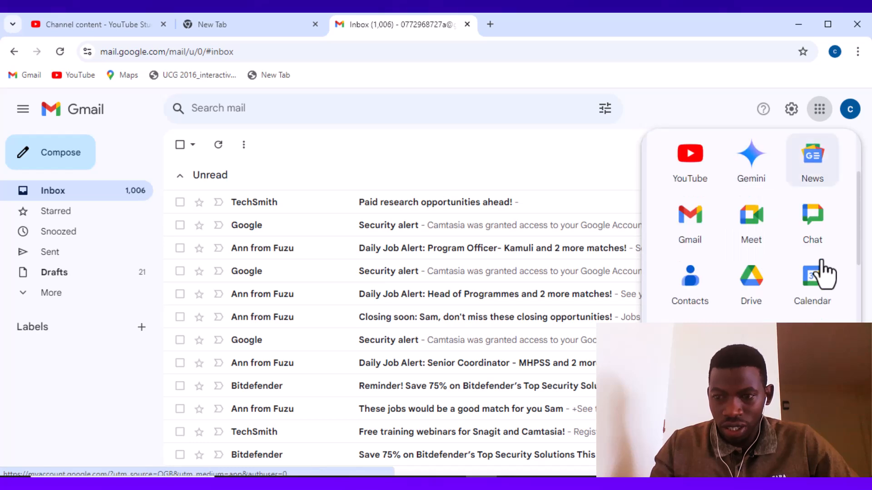
scroll(823, 274, down, 2)
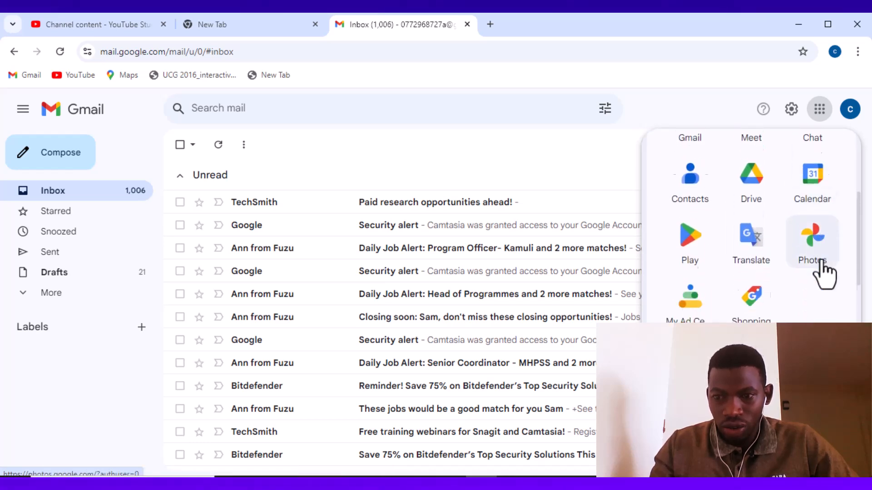
scroll(823, 274, down, 5)
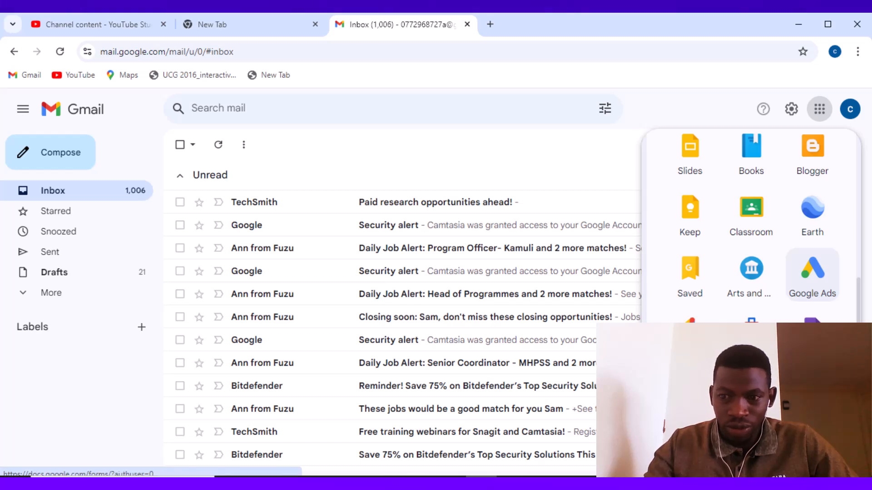
scroll(813, 277, down, 2)
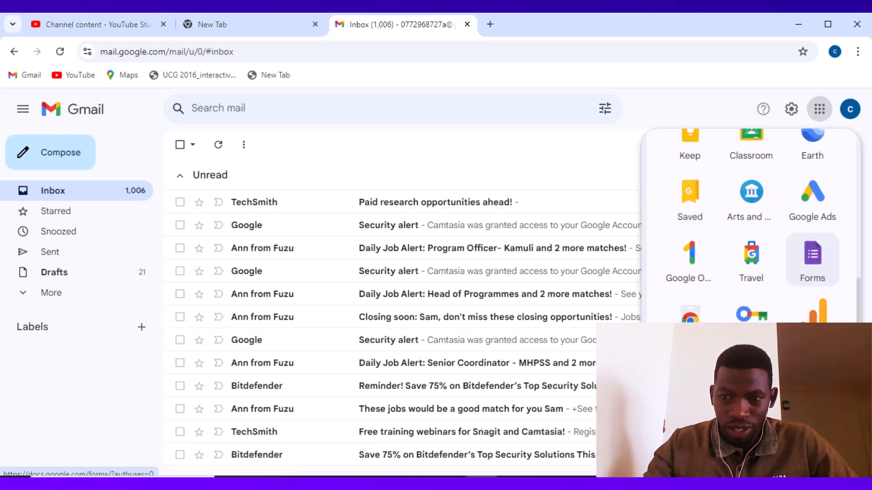
double_click(810, 268)
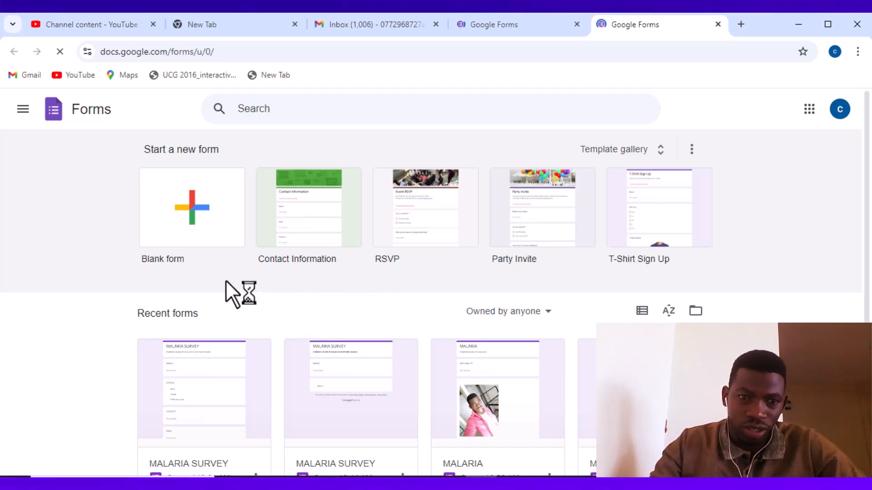
- Create a blank form and activate its title for editing
click(187, 222)
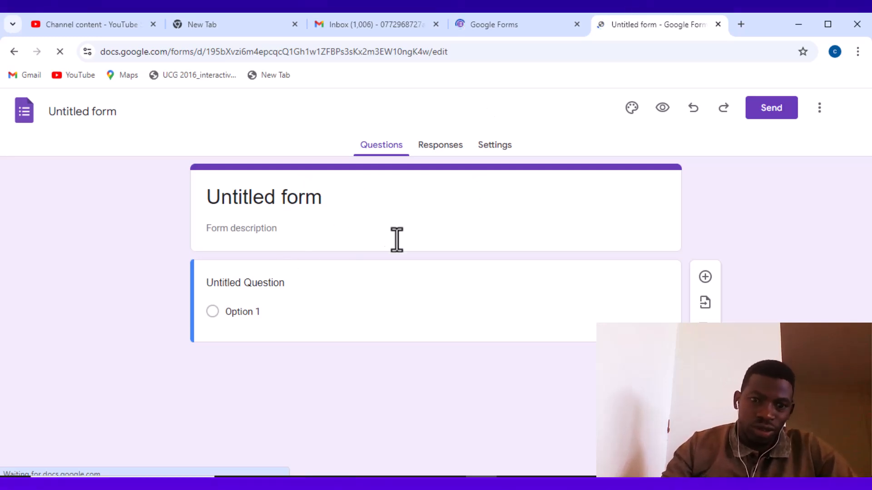
click(330, 199)
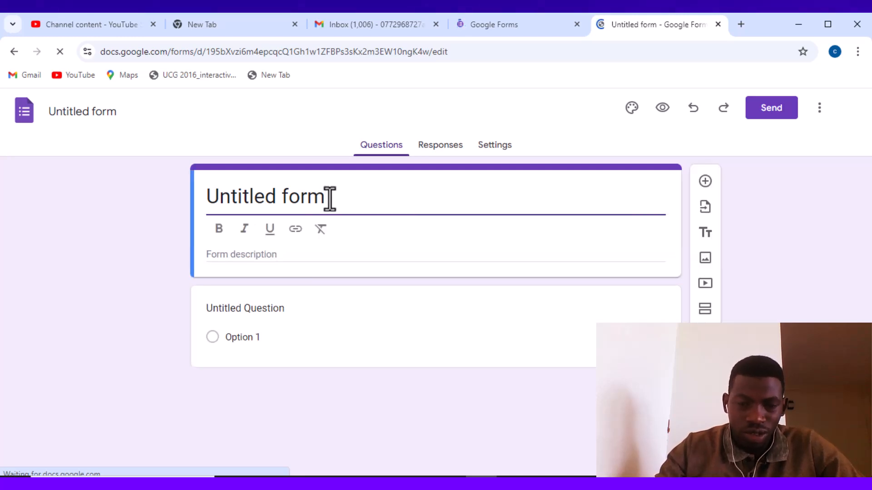
key(BackSpace)
key(BackSpace)
key(BackSpace)
key(BackSpace)
key(BackSpace)
key(BackSpace)
key(BackSpace)
key(BackSpace)
key(BackSpace)
key(BackSpace)
key(BackSpace)
key(BackSpace)
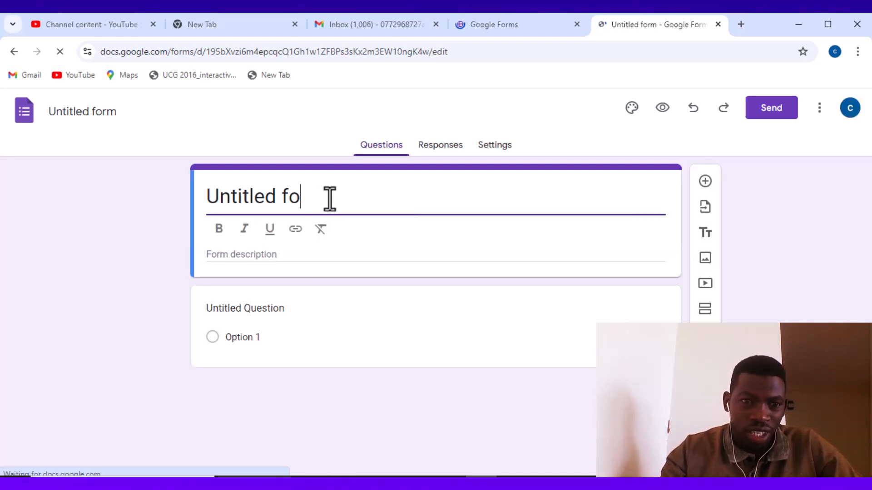
key(BackSpace)
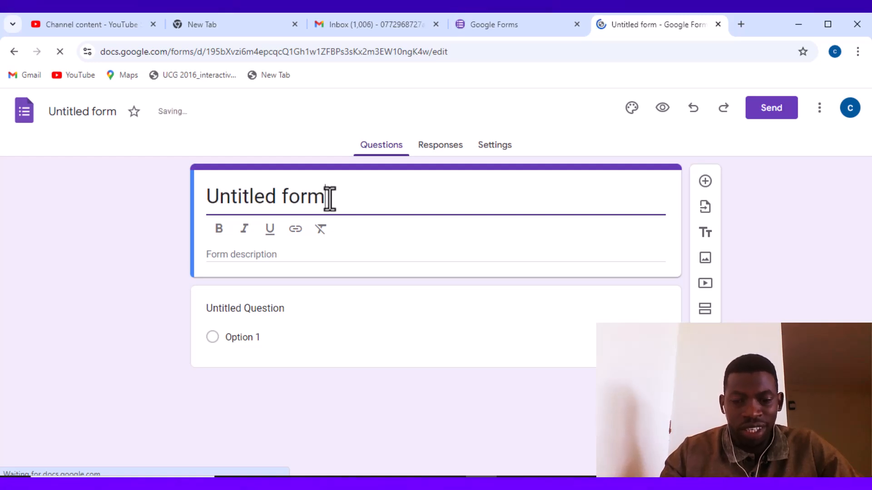
text(ma)
key(BackSpace)
key(BackSpace)
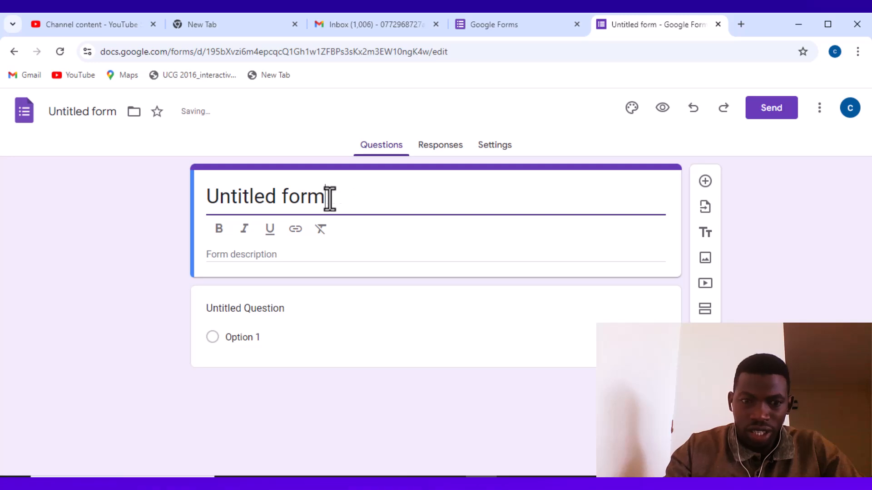
- Replace the placeholder form title with "MALARIA SURVEY"
text(MALARIA)
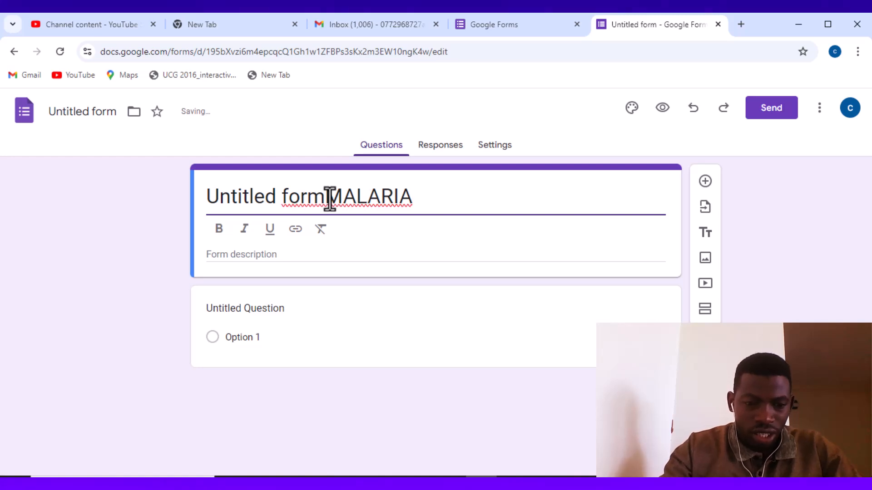
text( SU)
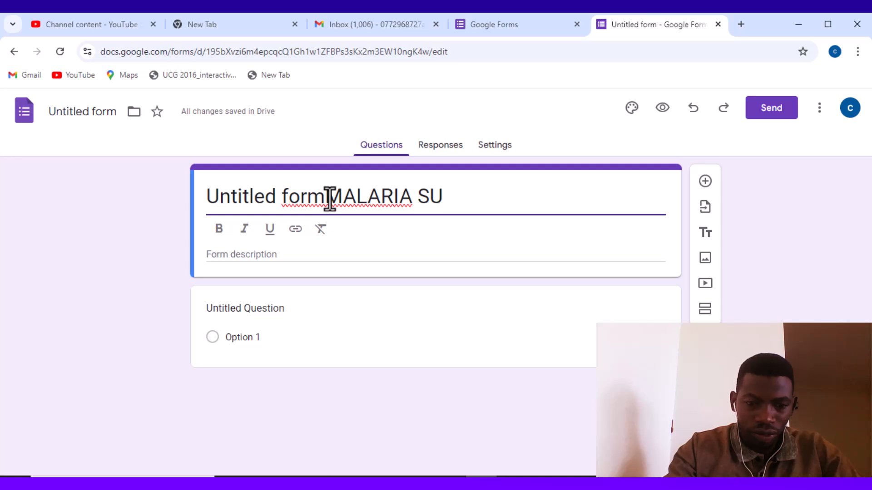
text(RVEY)
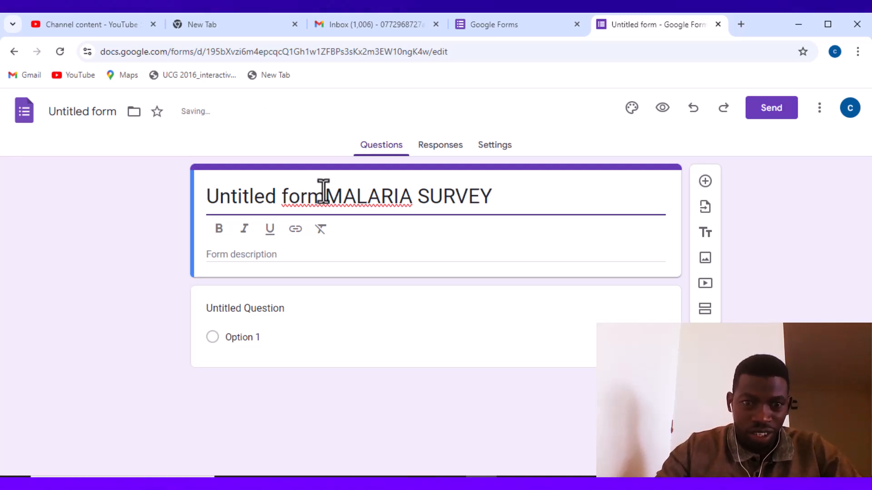
key(BackSpace)
key(BackSpace)
key(BackSpace)
key(BackSpace)
key(BackSpace)
key(BackSpace)
key(BackSpace)
key(BackSpace)
key(BackSpace)
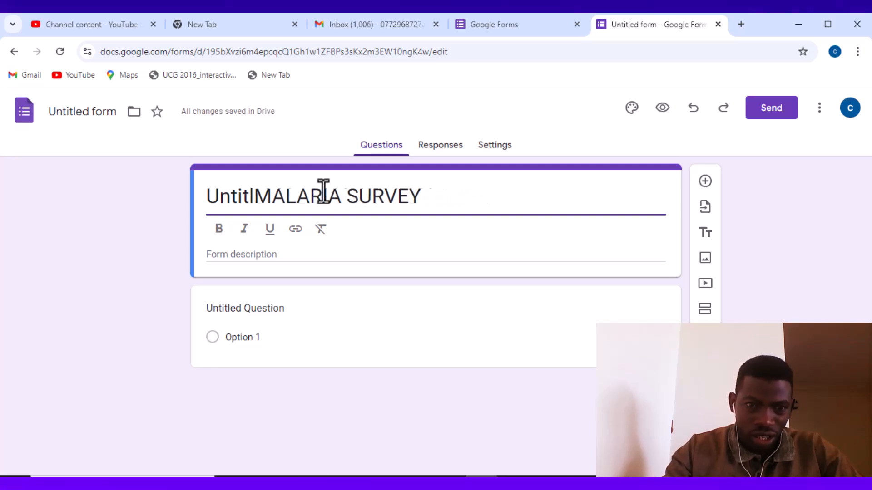
key(BackSpace)
key(BackSpace)
key(BackSpace)
key(BackSpace)
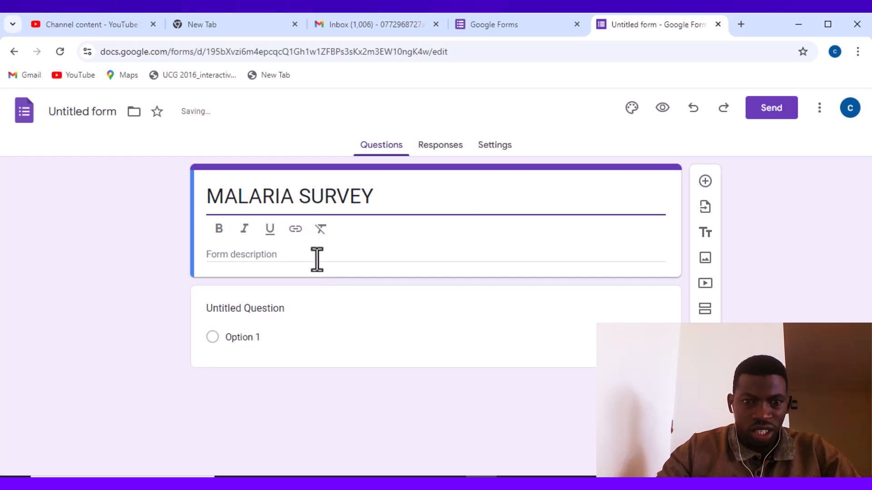
- Enter "Common causes of malaria" as the form description
click(314, 256)
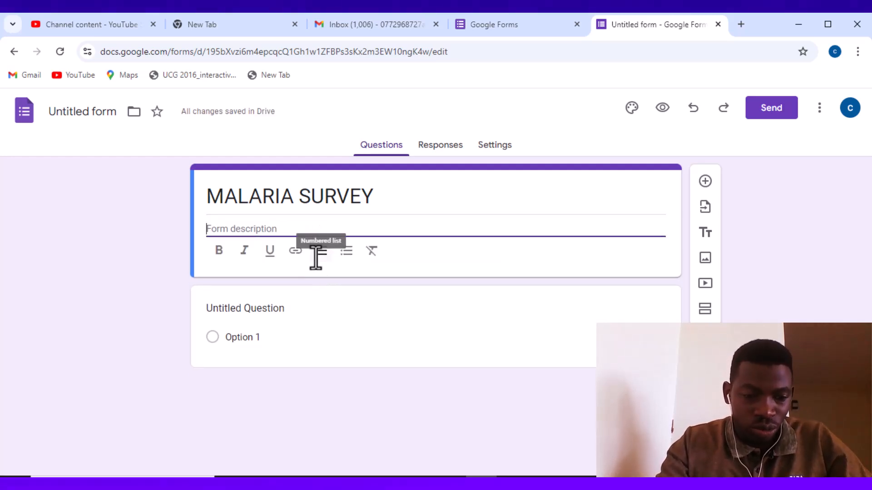
text(Common)
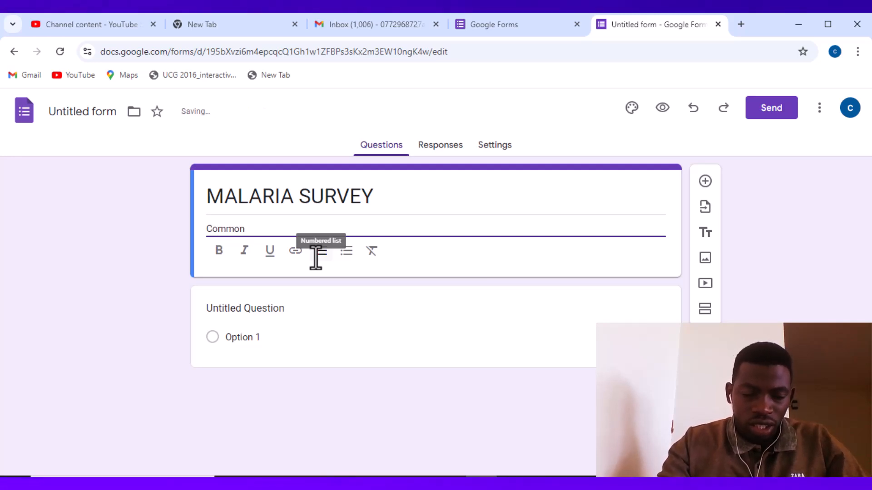
text( ca)
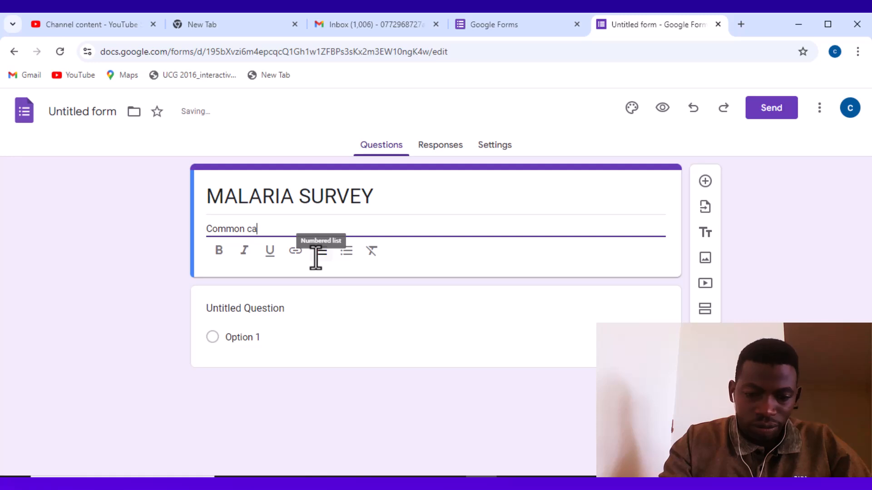
text(uses )
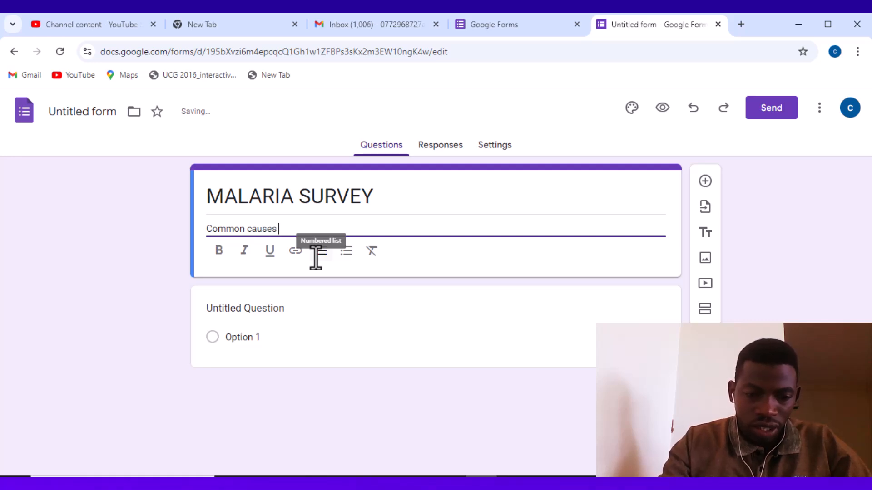
text(of malaria)
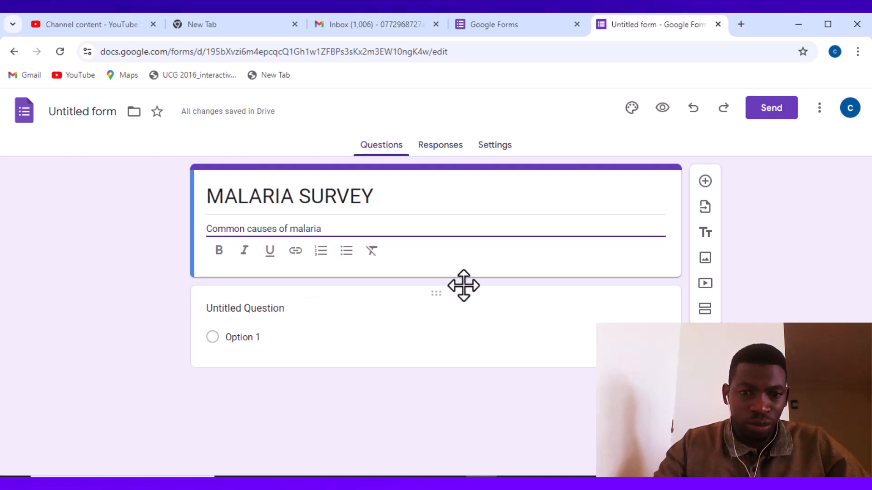
- Add a title and description block below the form header and title it "BIODATA"
click(703, 234)
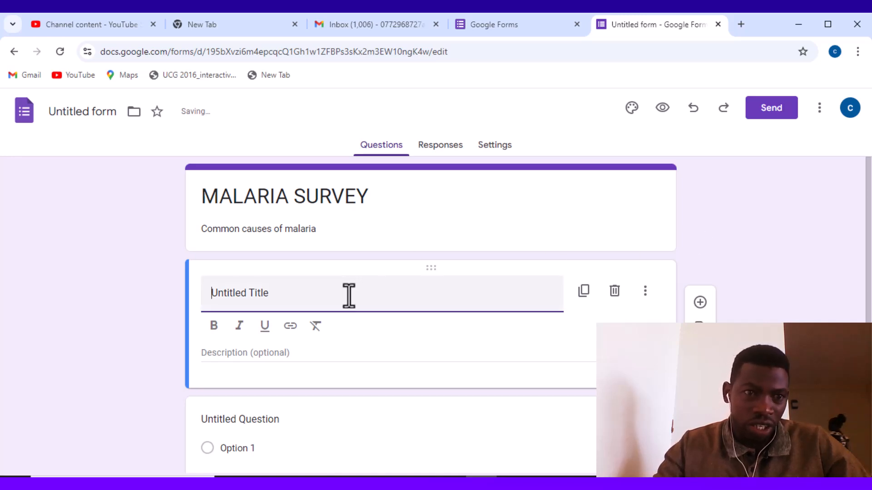
click(294, 199)
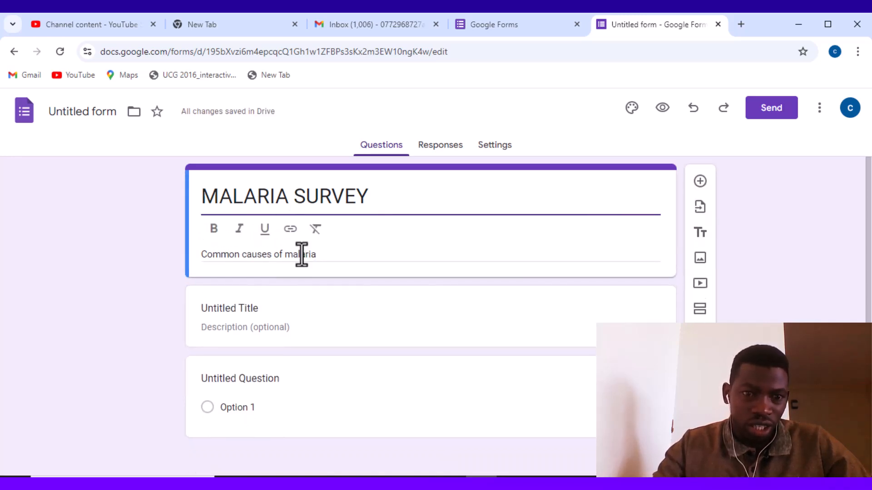
click(253, 327)
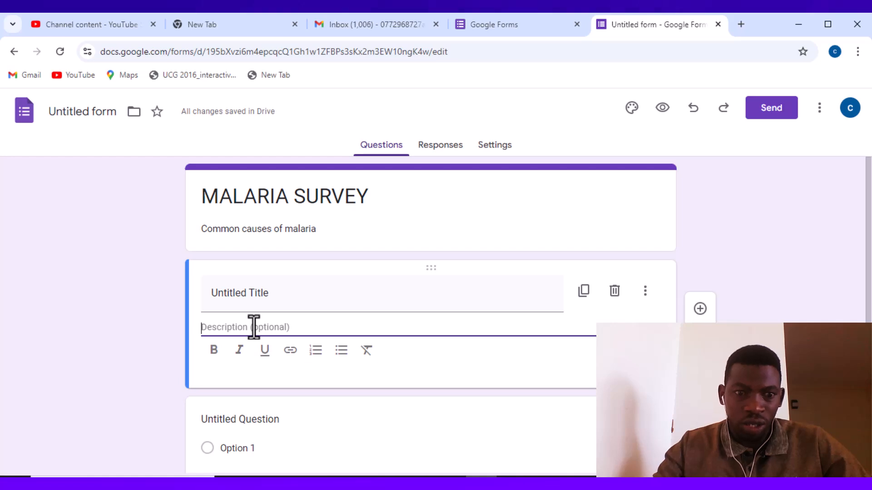
triple_click(258, 305)
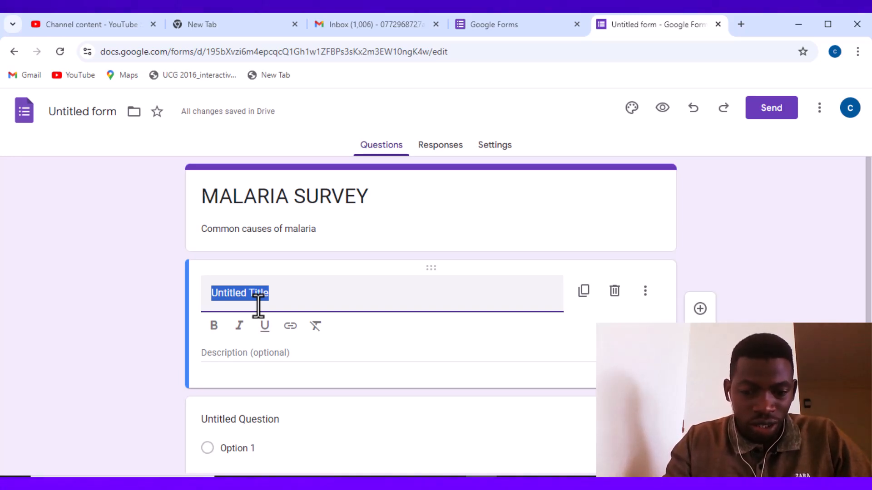
text(bio)
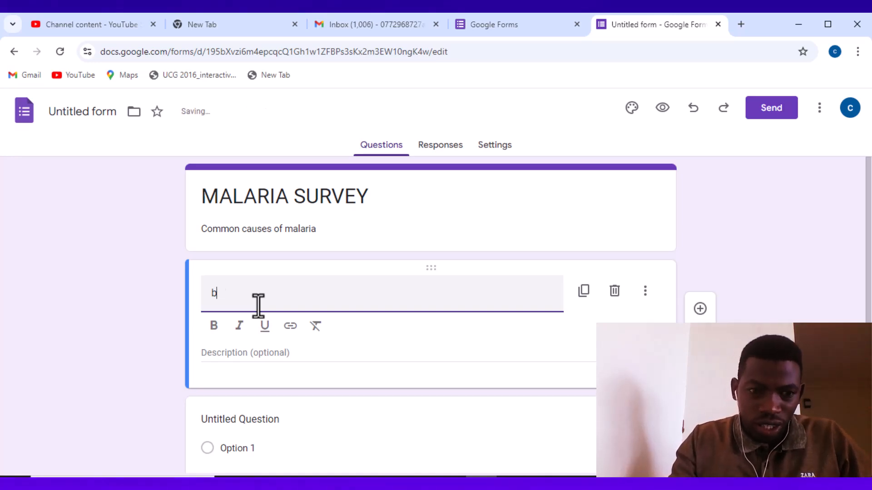
key(BackSpace)
text(B)
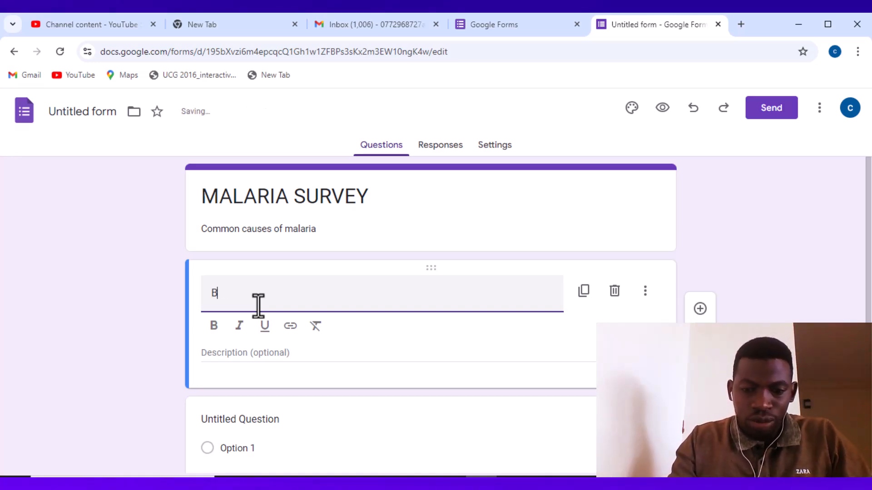
text(IO D)
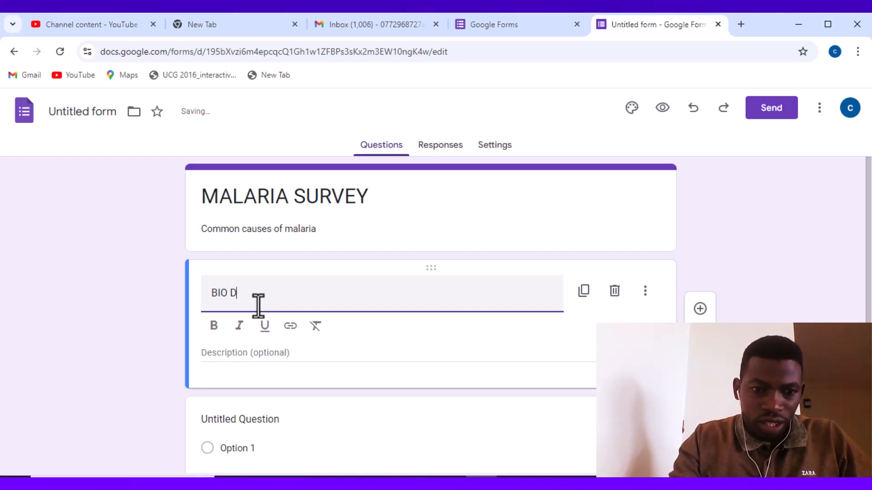
key(BackSpace)
text(DATA)
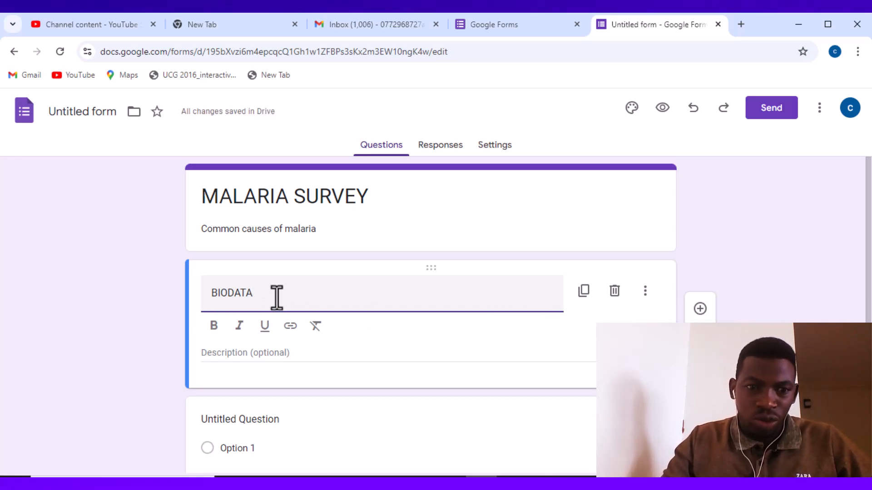
- Format the BIODATA section title as bold and italic
drag(228, 291, 200, 297)
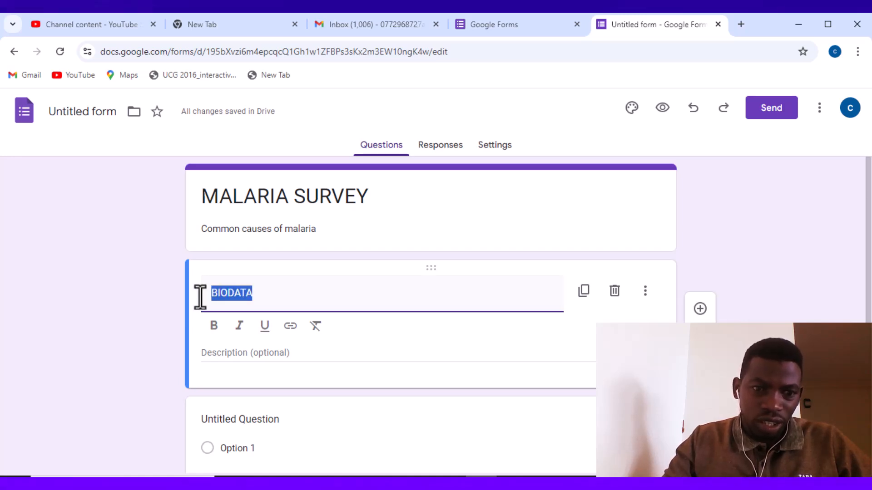
click(213, 325)
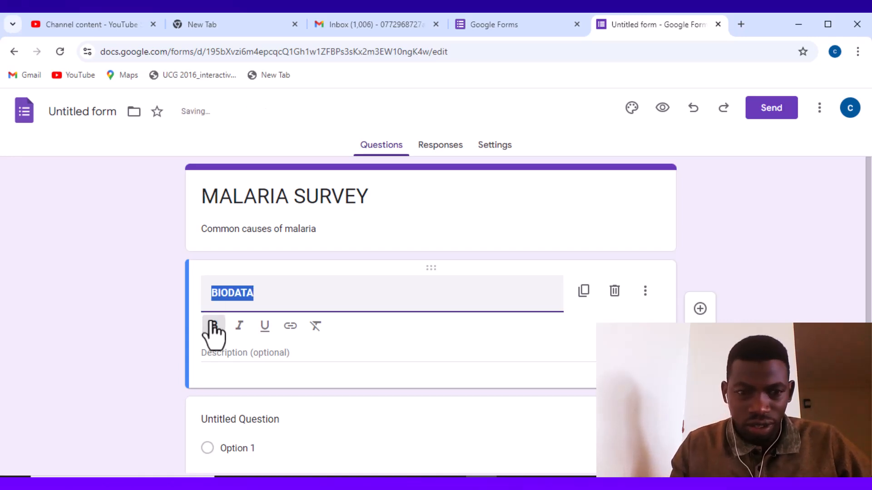
click(238, 328)
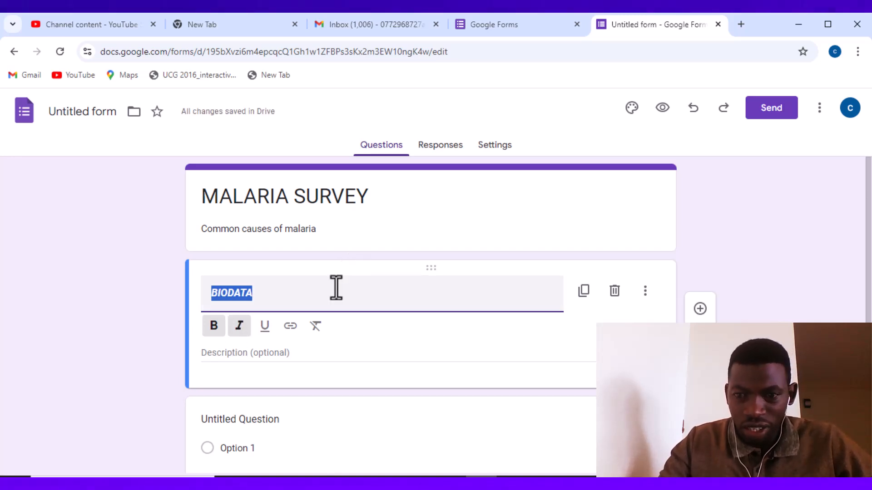
- Rename the untitled question below BIODATA to "NAMES" as a short-answer question
scroll(543, 318, down, 1)
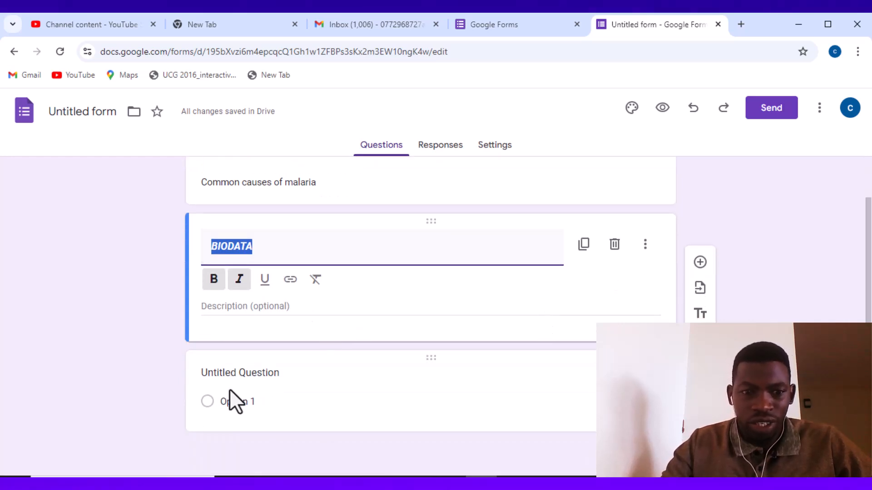
click(233, 368)
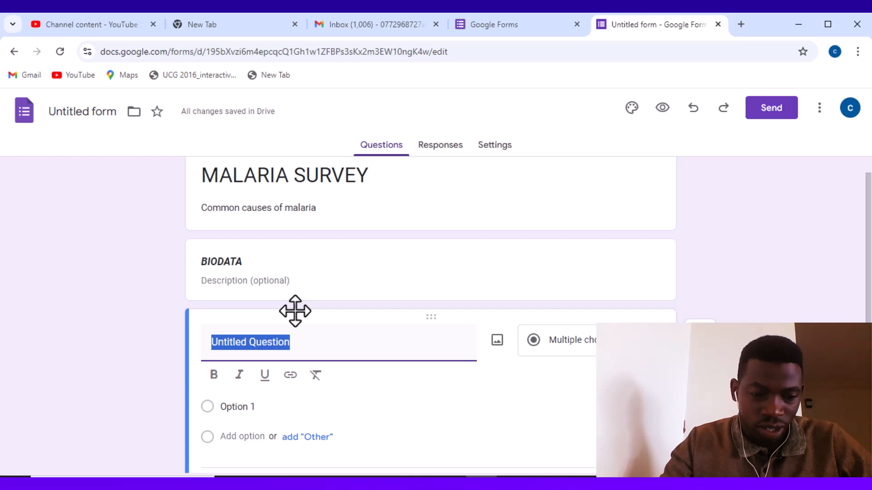
text(NAMES)
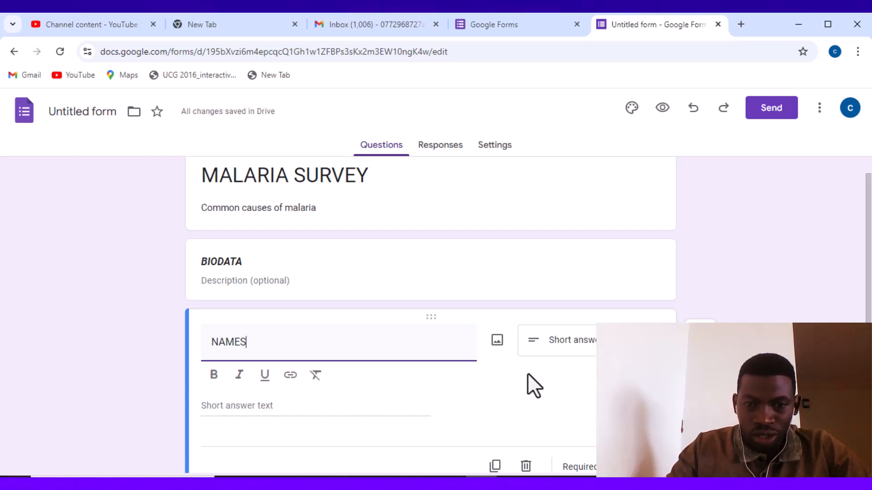
- Add a checkboxes question titled "GENER" below the NAMES question
scroll(402, 407, down, 2)
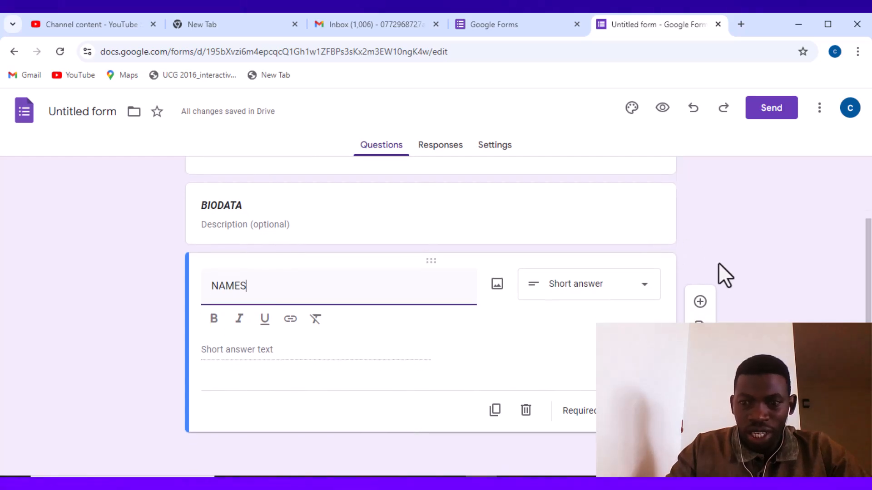
click(700, 303)
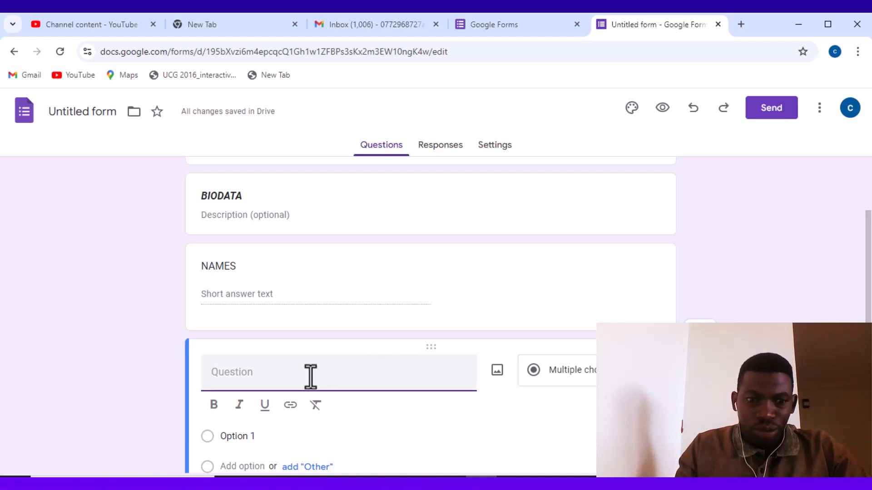
text(S)
key(BackSpace)
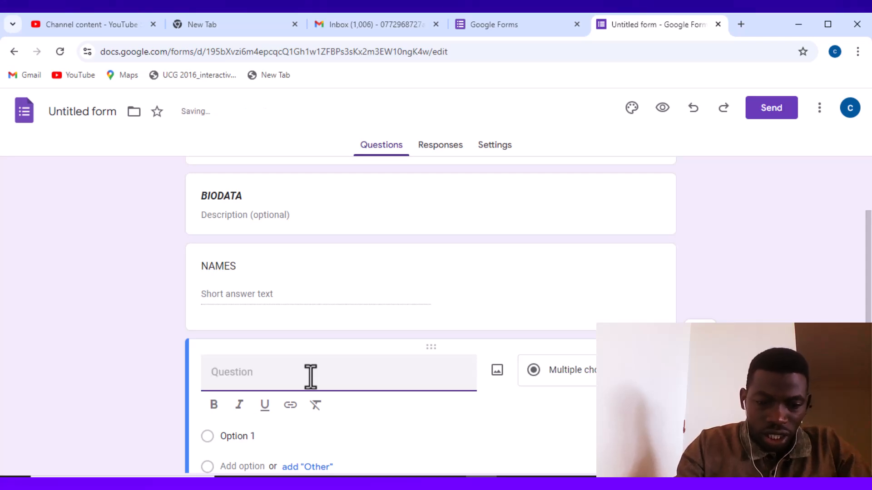
text(GEN)
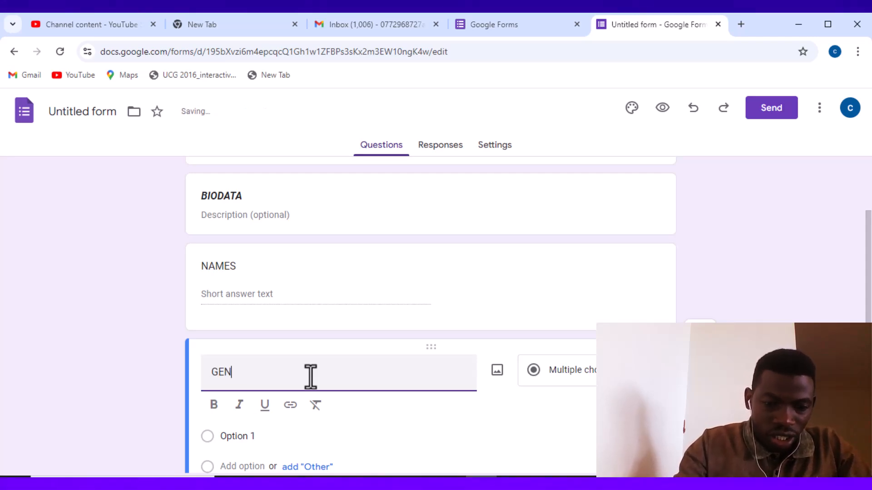
text(ER)
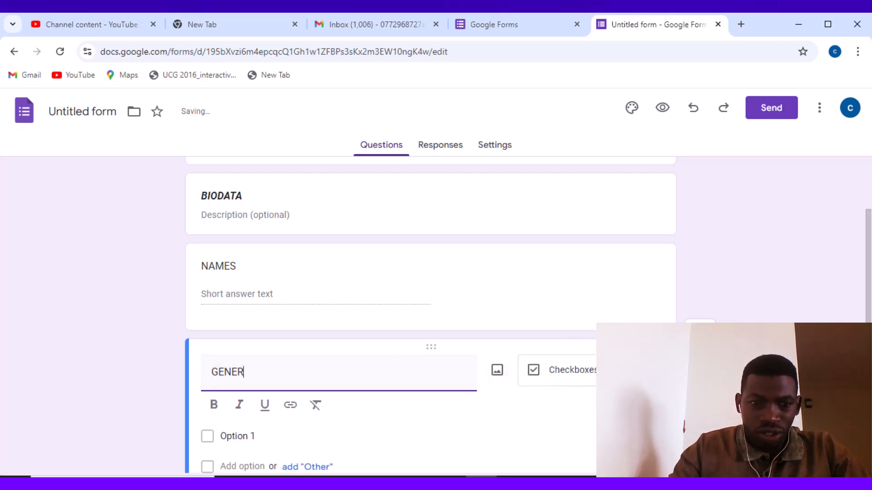
- Give the GENER question the options "MALE", "Female" and "Prefer not to say"
scroll(413, 391, down, 2)
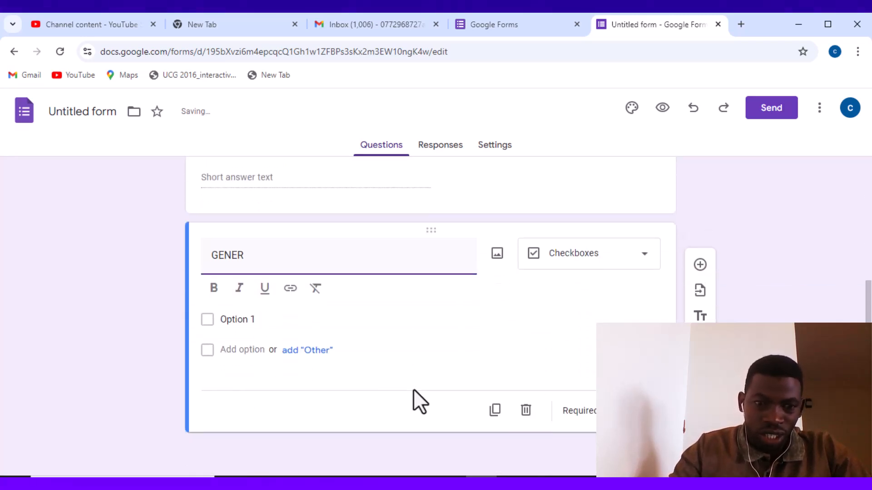
click(208, 319)
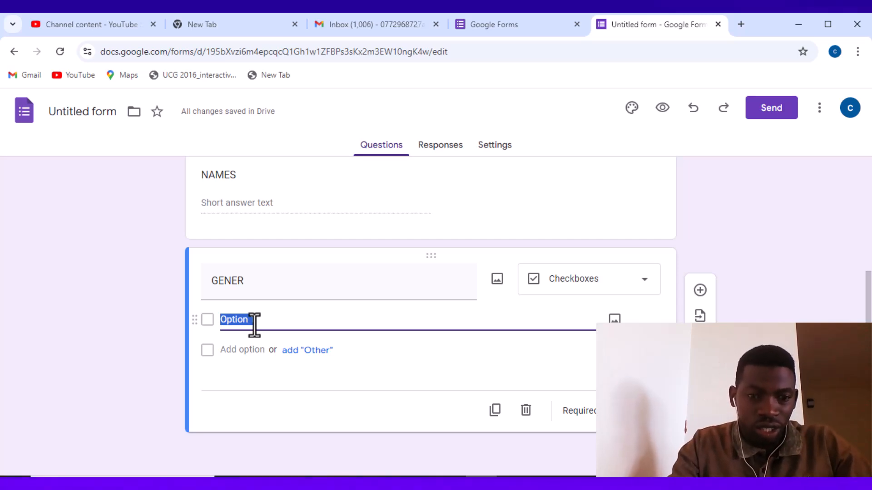
text(MAK)
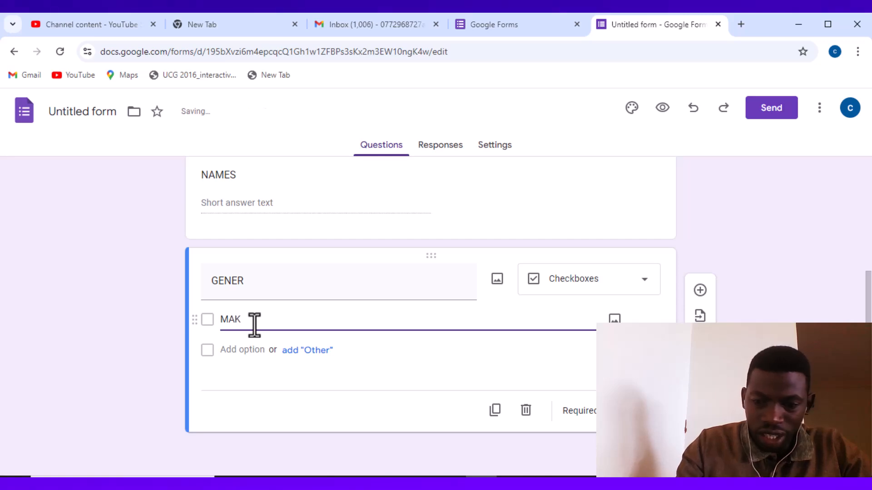
key(BackSpace)
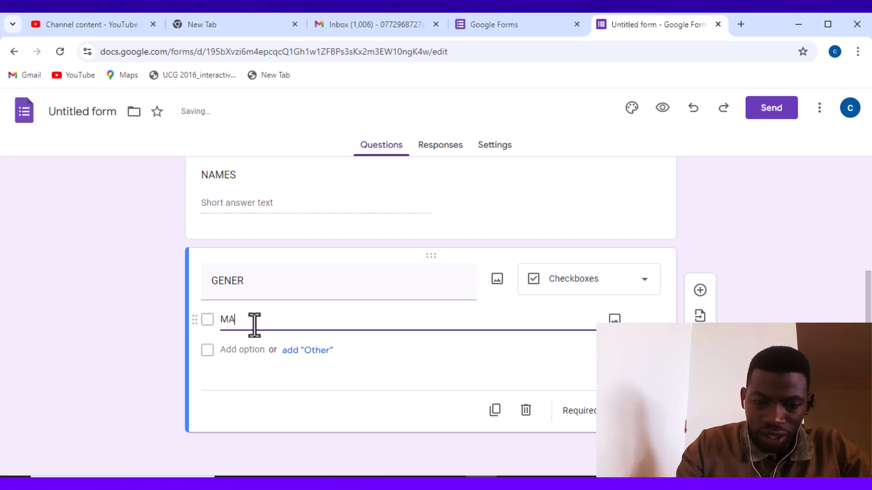
text(LE)
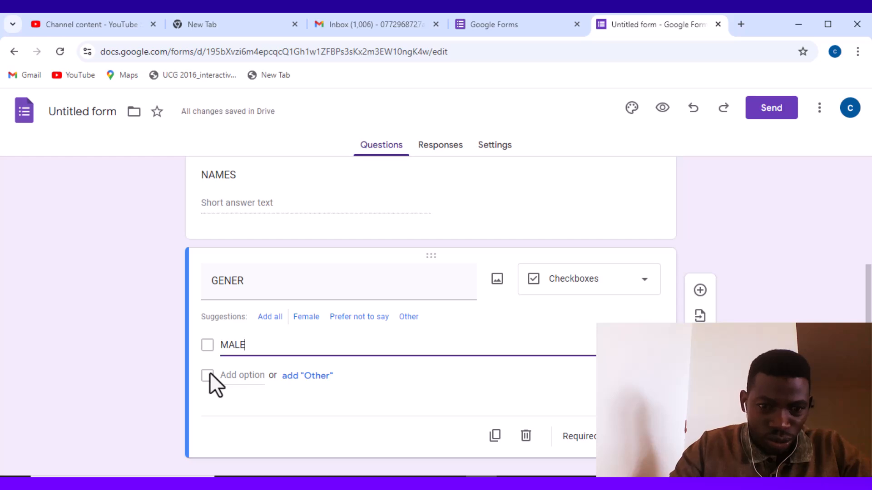
click(207, 374)
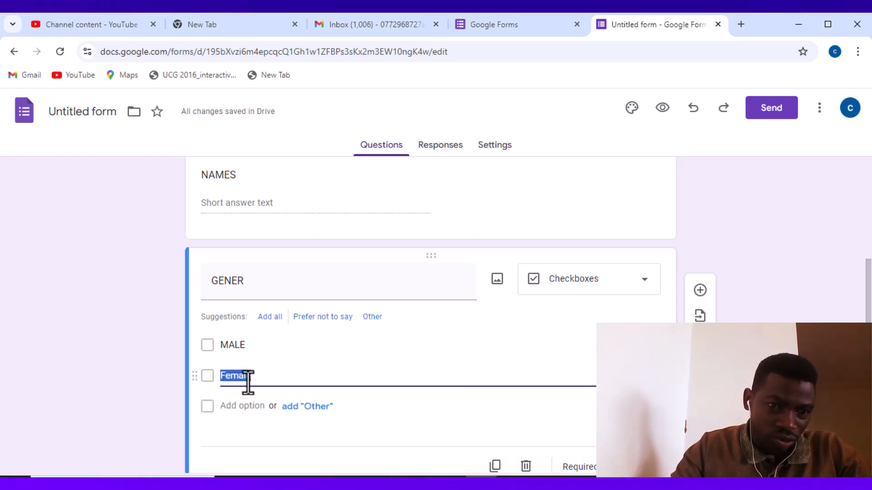
click(206, 410)
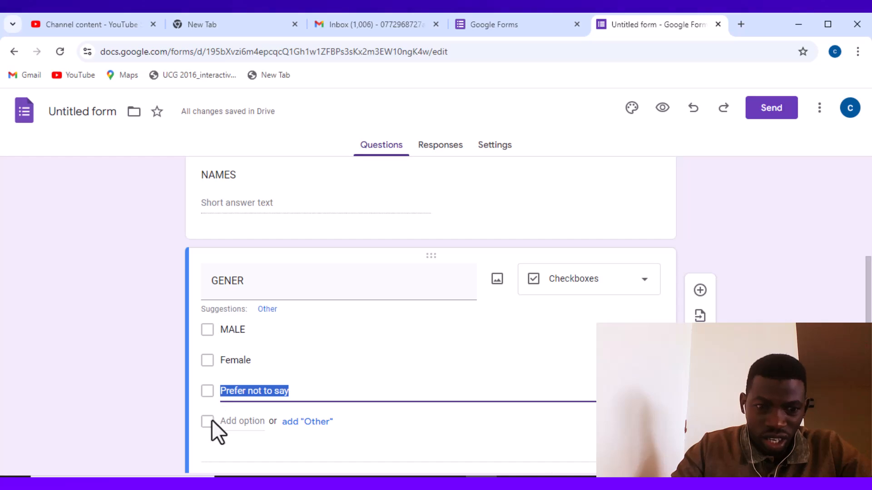
- Add a fourth option "NON OF THE ABOVE" to the GENER question
click(209, 419)
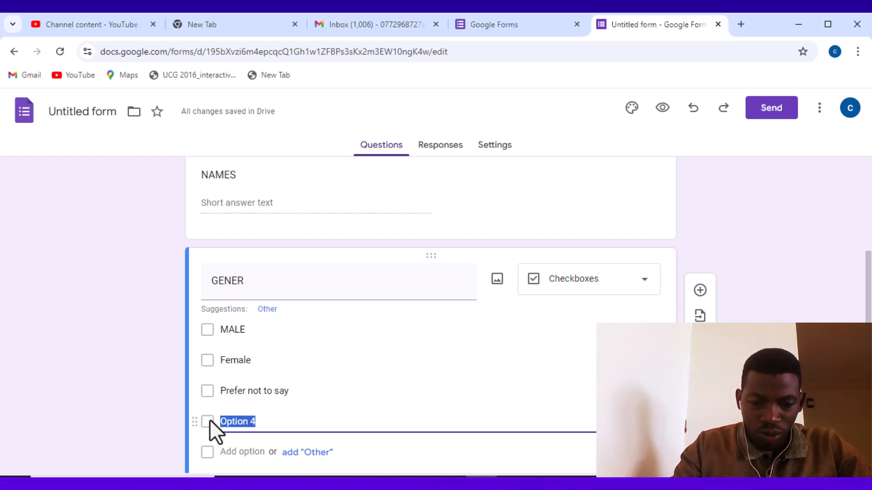
text(NO)
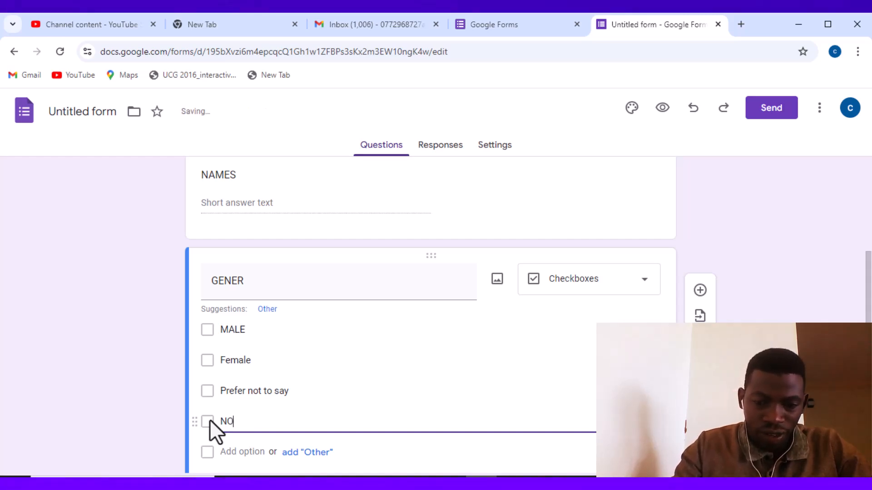
text(N OF )
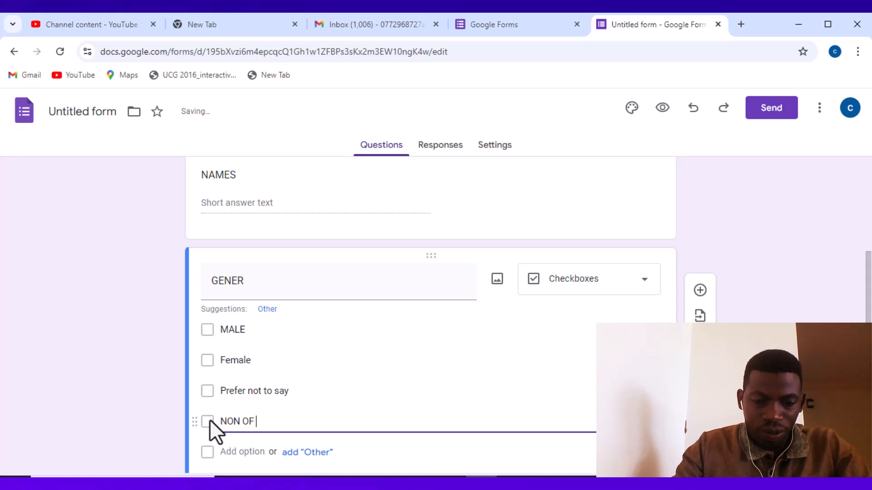
text(THE A)
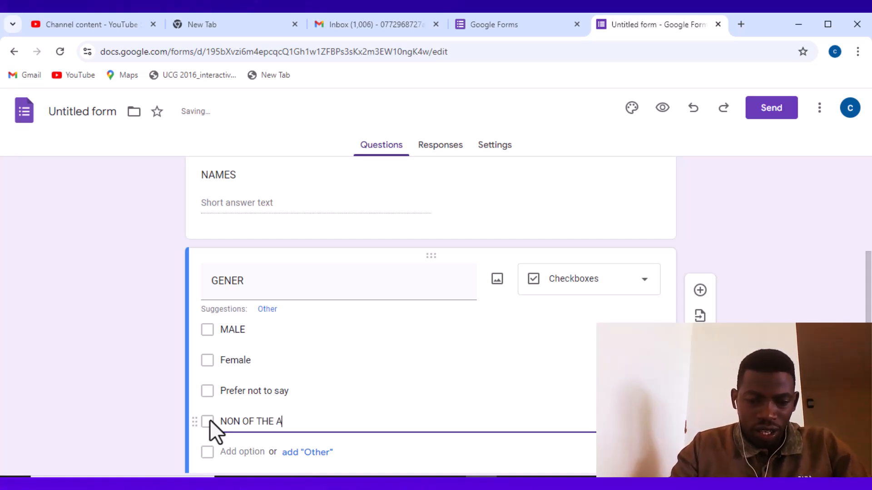
text(BOV)
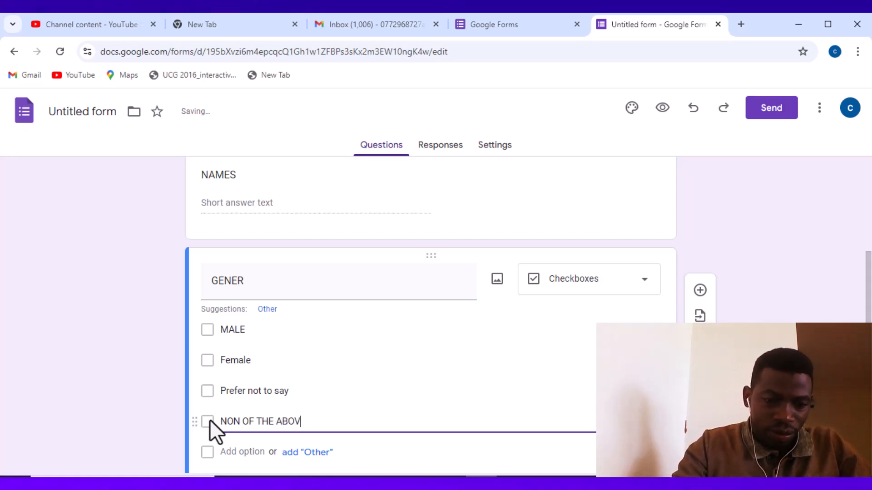
text(E)
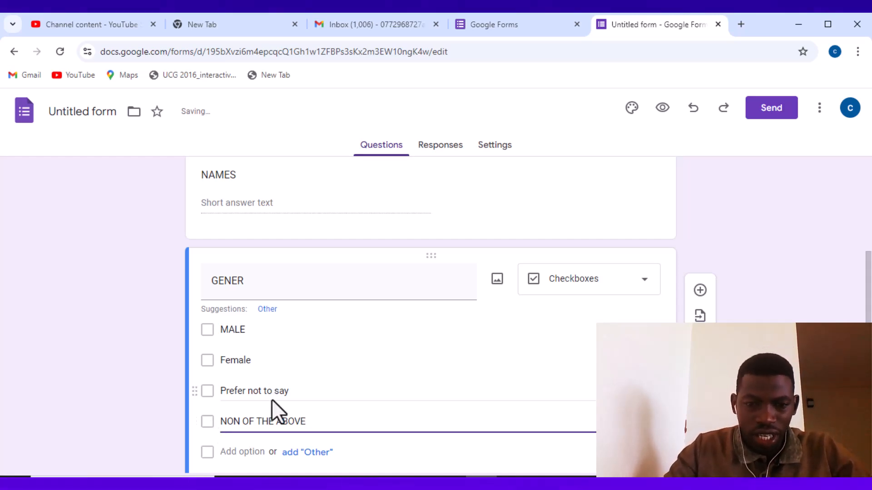
- Add a short-answer question titled "2. CONTACT" below the GENER question
click(699, 292)
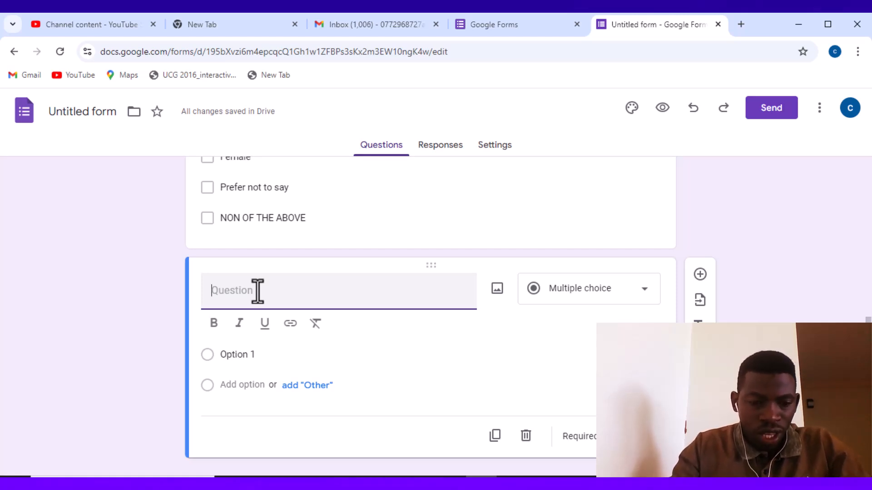
text(2.)
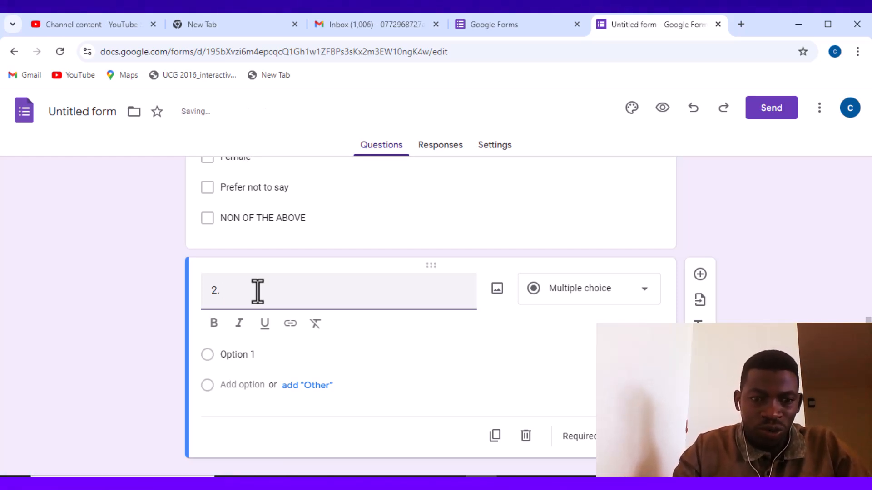
text(CONT)
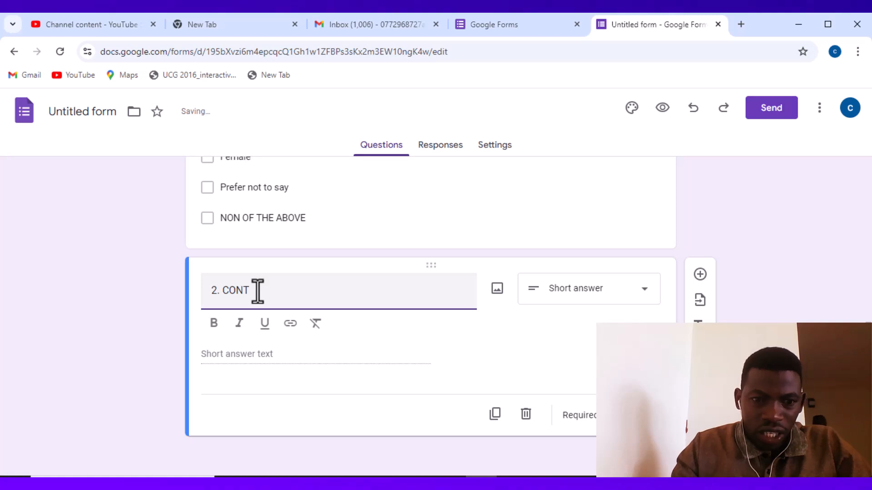
text(ACT)
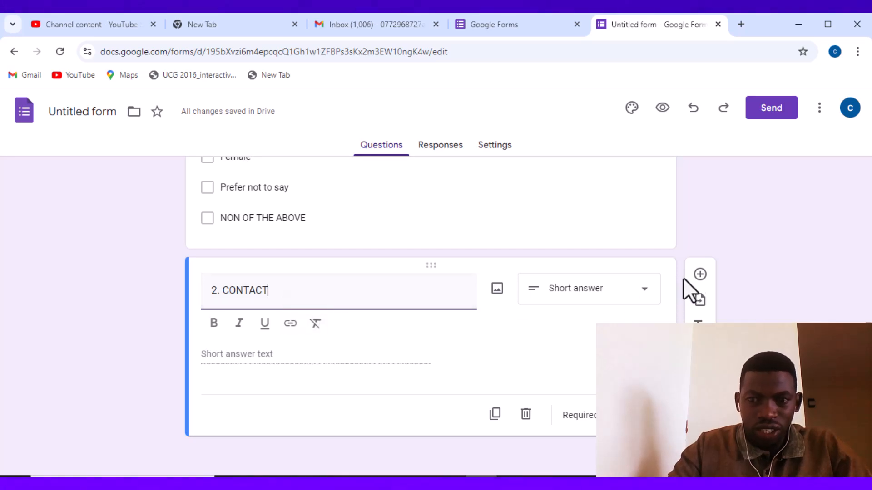
- Add a short-answer question titled "EMAIL ADRESS" below the contact question
click(700, 276)
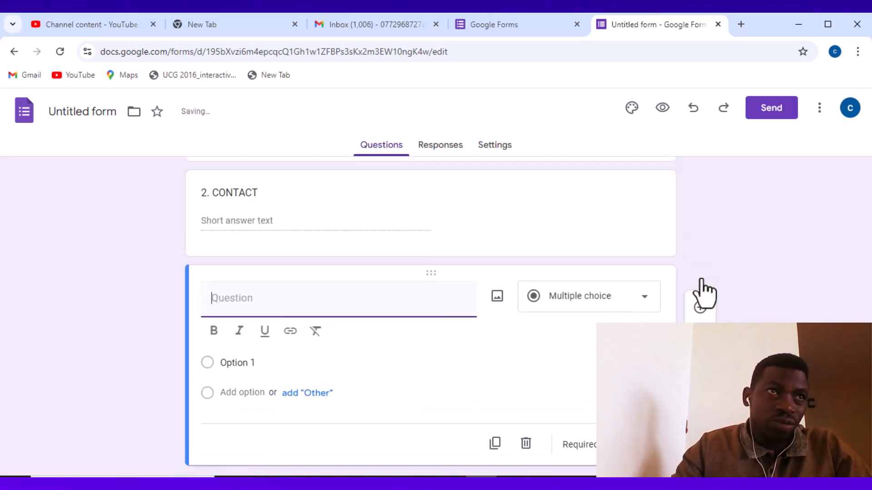
text(E)
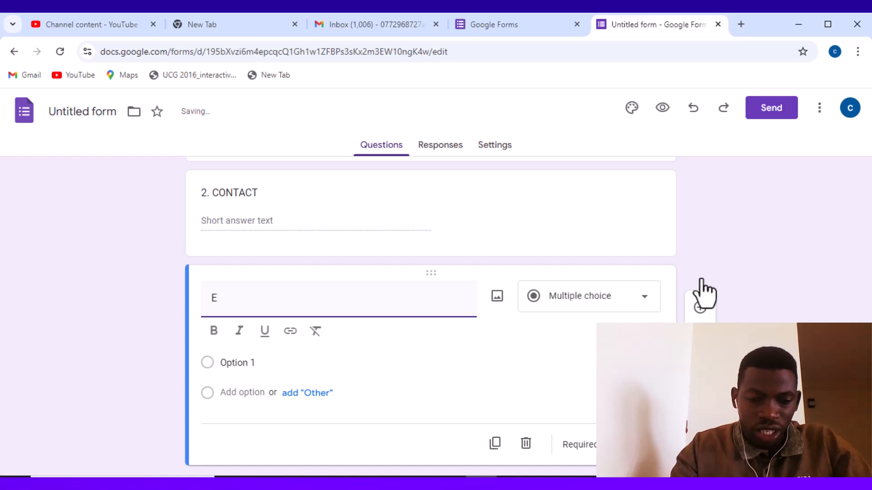
text(MAIL ADRESS)
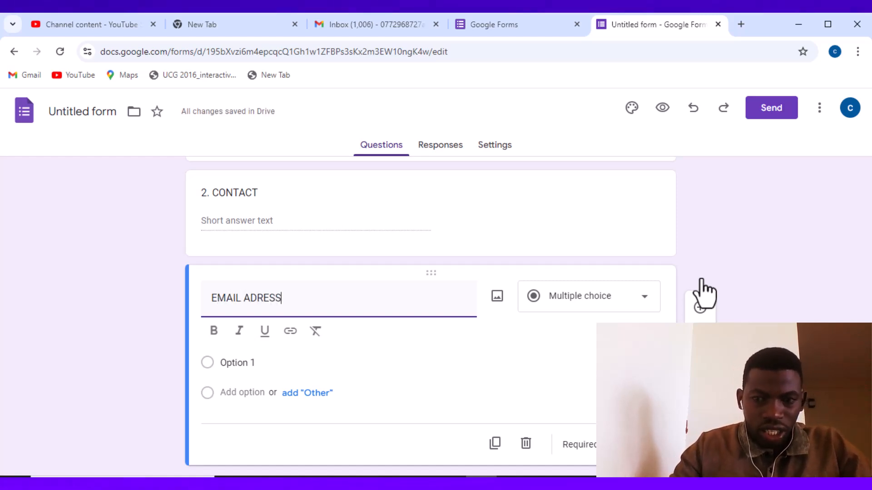
- Add a short-answer question titled "DISTRICT" below the EMAIL ADRESS question
click(700, 307)
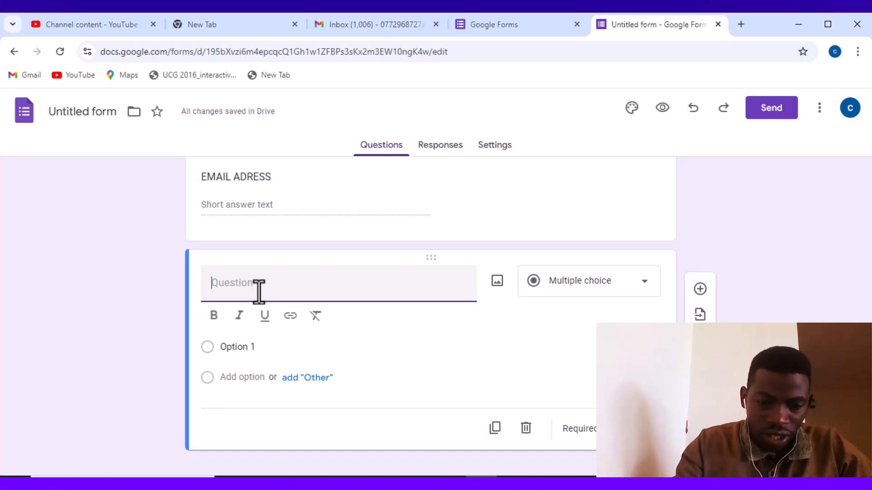
text(DISTRICT)
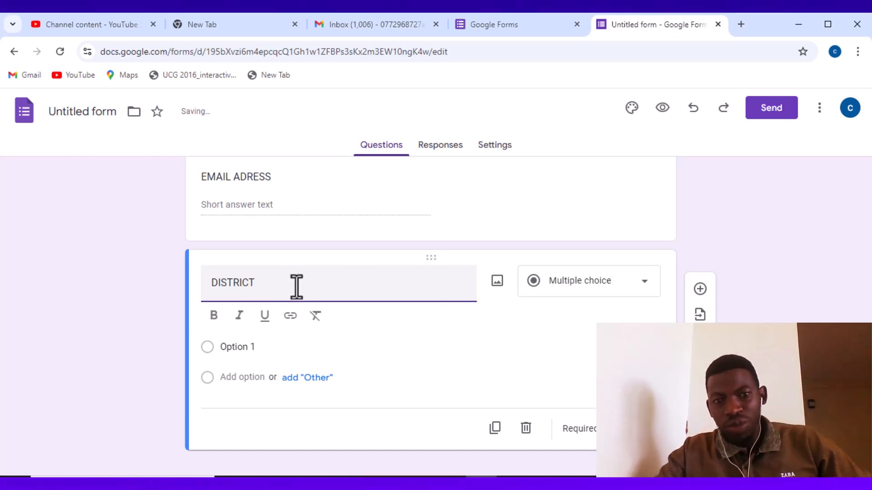
click(477, 325)
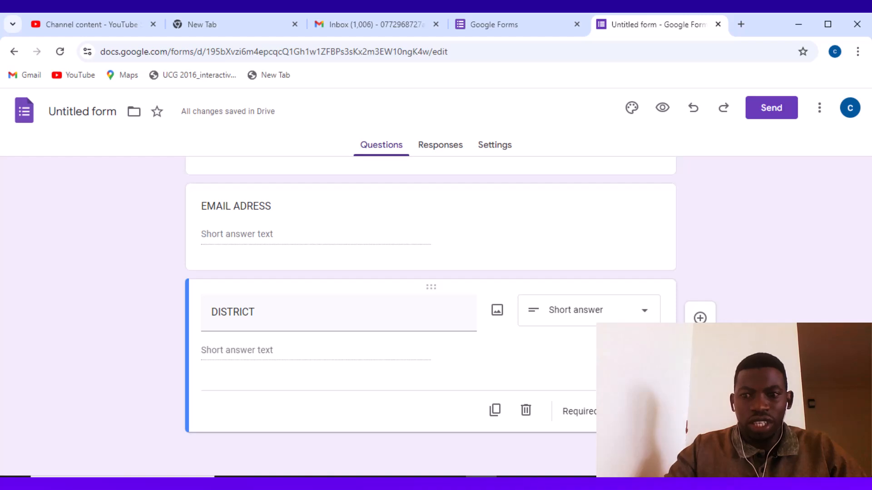
- Add a title-and-description block below the DISTRICT question and title it "QUESTIONAIRUntitl"
click(700, 368)
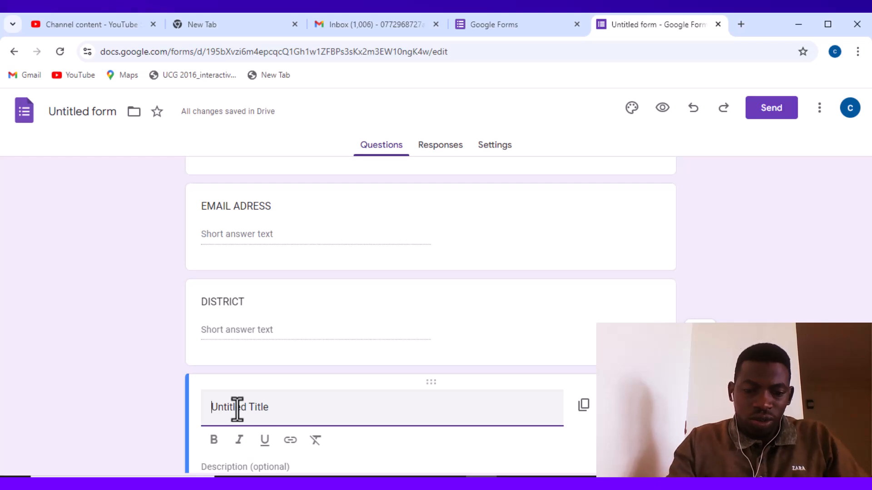
text(QUEST)
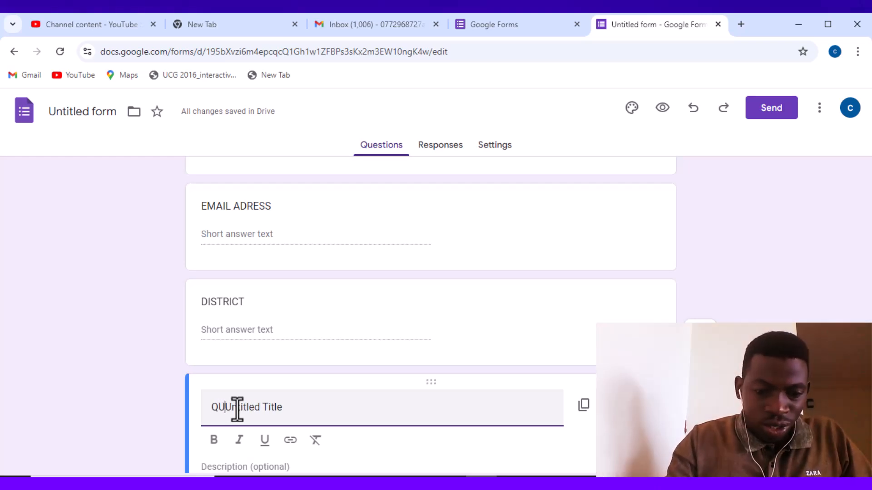
text(IO)
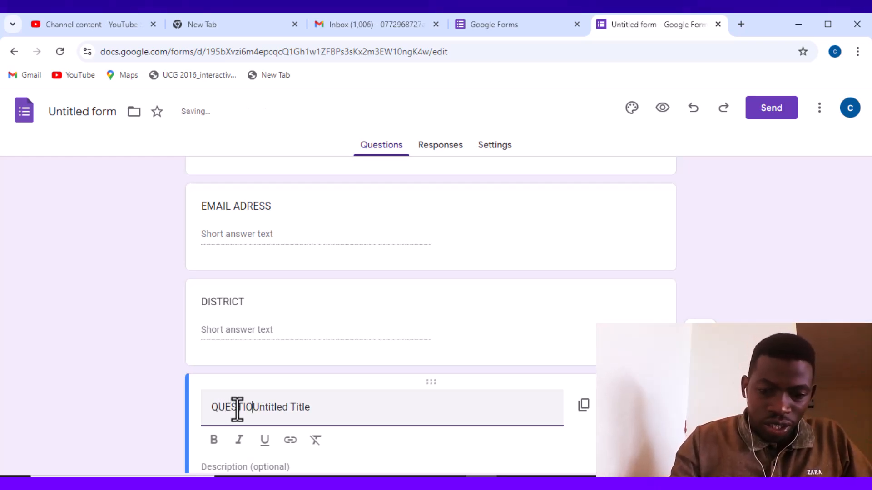
text(NAI)
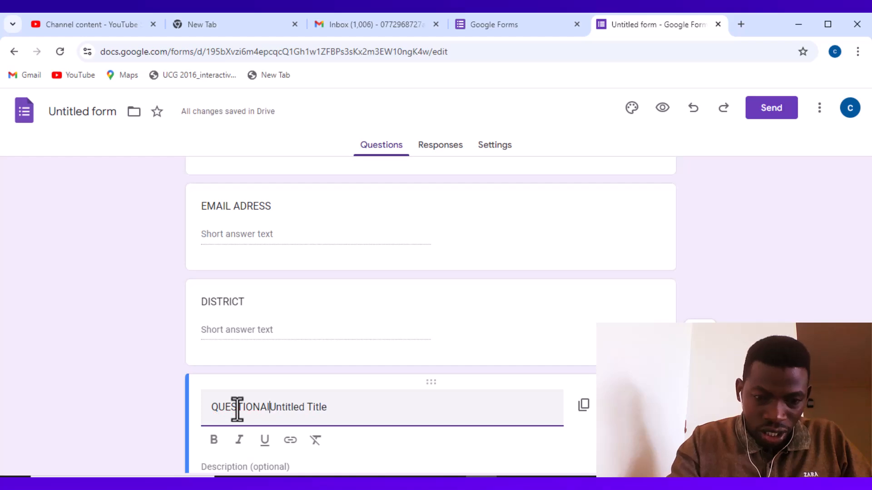
text(R)
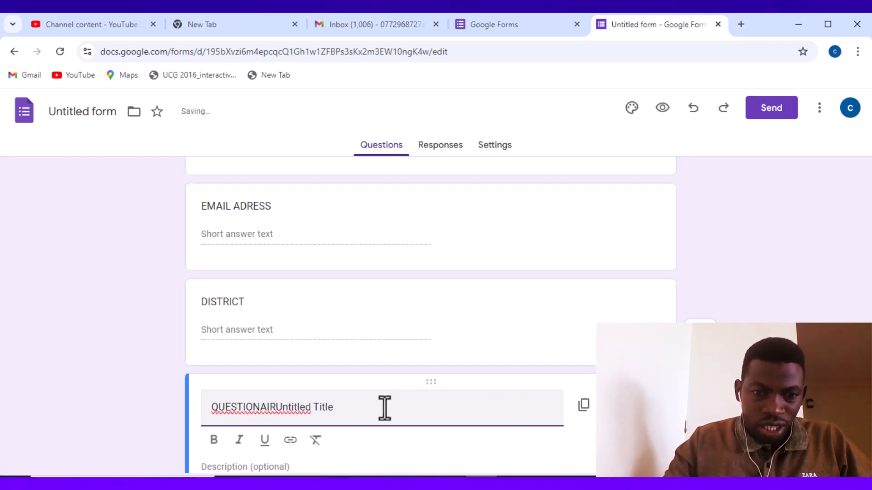
key(BackSpace)
key(BackSpace)
key(BackSpace)
key(BackSpace)
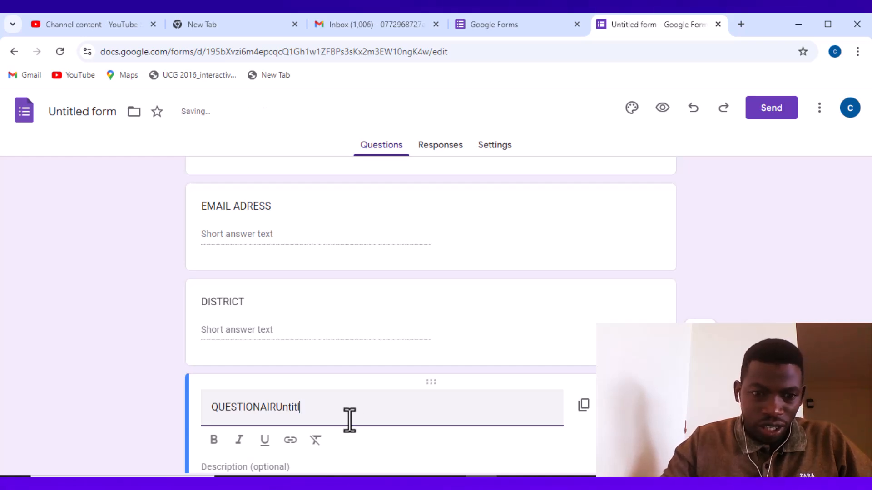
- Add a multiple-choice question titled "HAVE YOU EVER BEEN INFECTED WITH MALERIA" below the questionnaire title block
scroll(350, 420, down, 1)
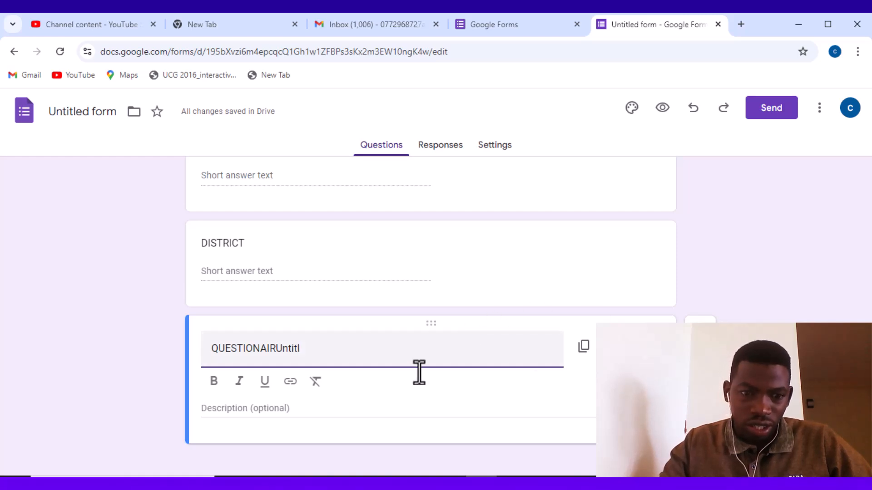
scroll(396, 392, down, 1)
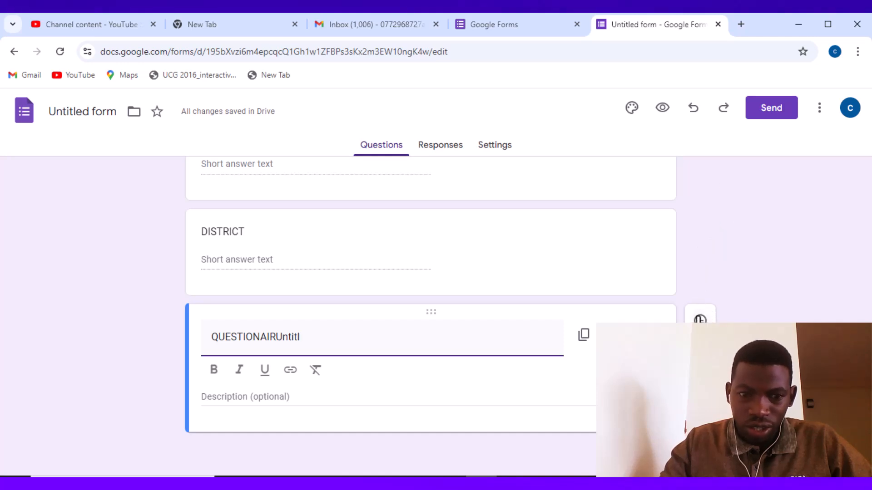
click(700, 320)
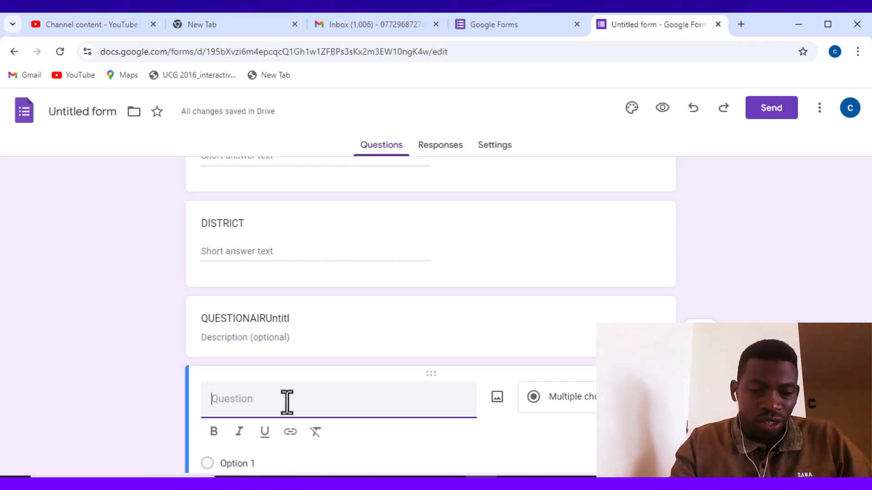
text(HA)
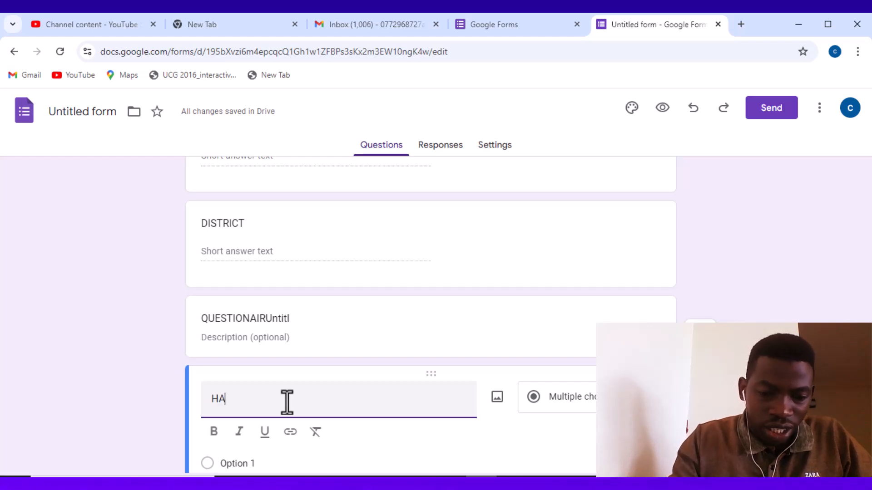
text(VE YO)
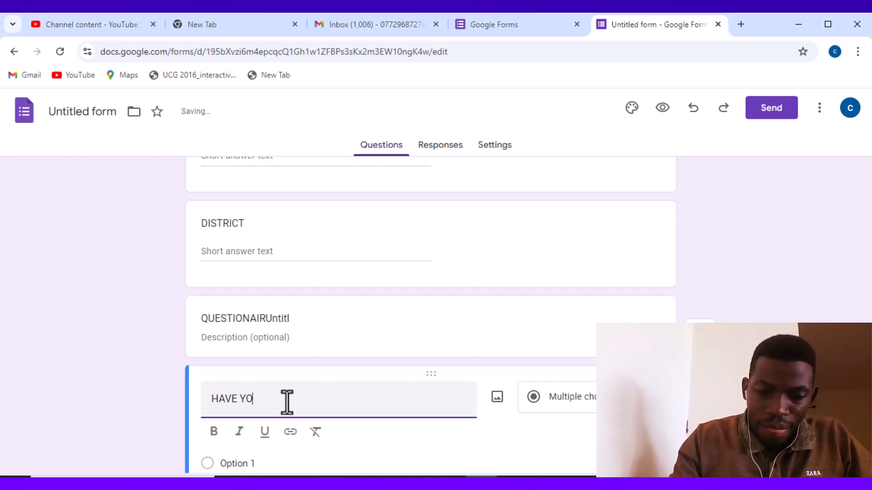
text(U EVE)
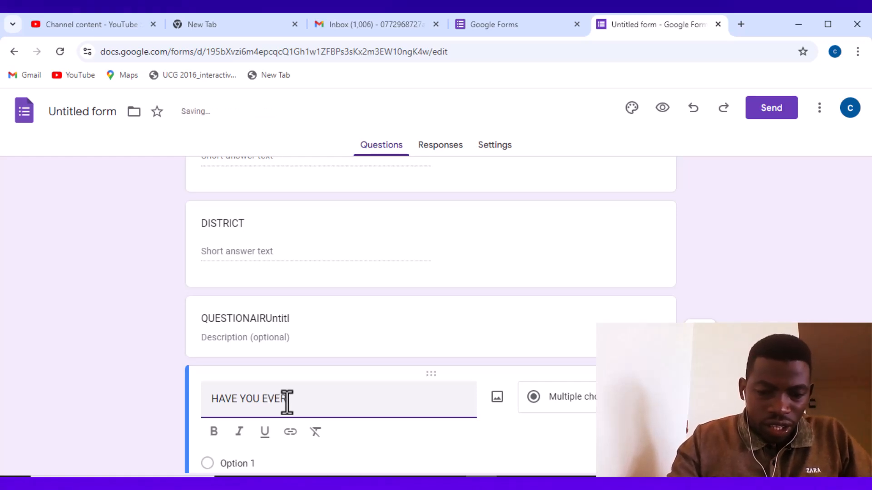
text(R B)
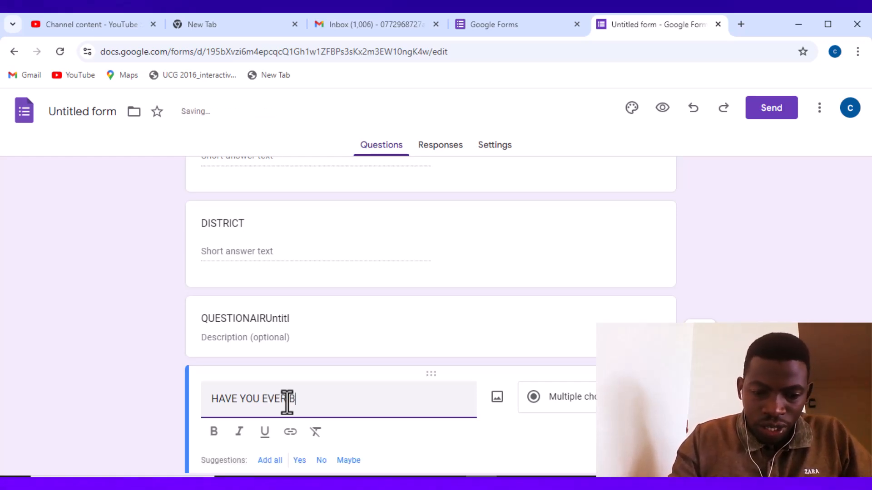
text(EEN)
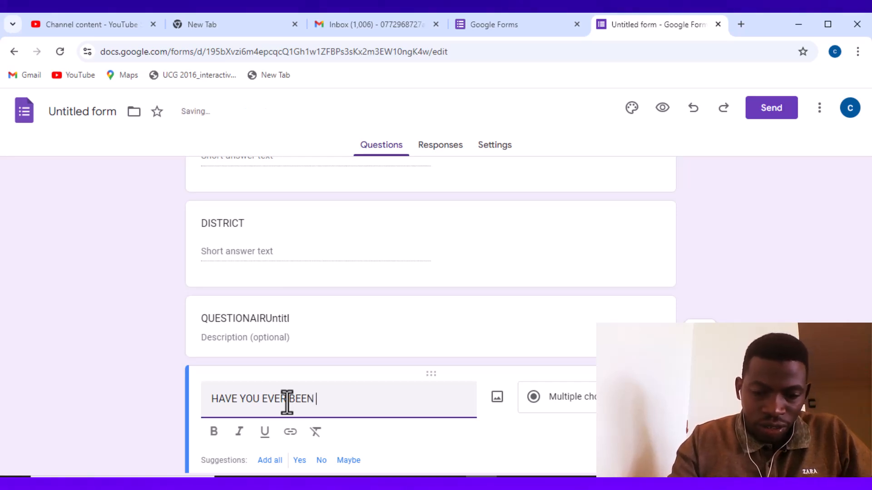
text( INFE)
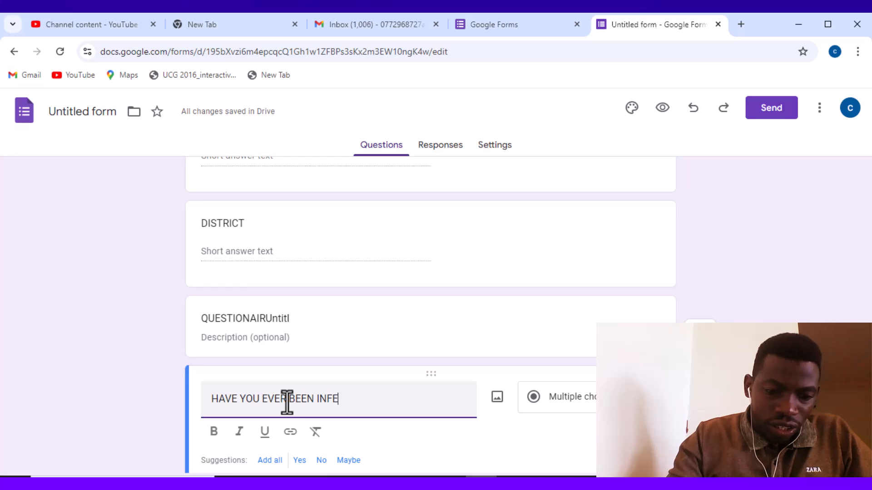
text(CTED WITH MA)
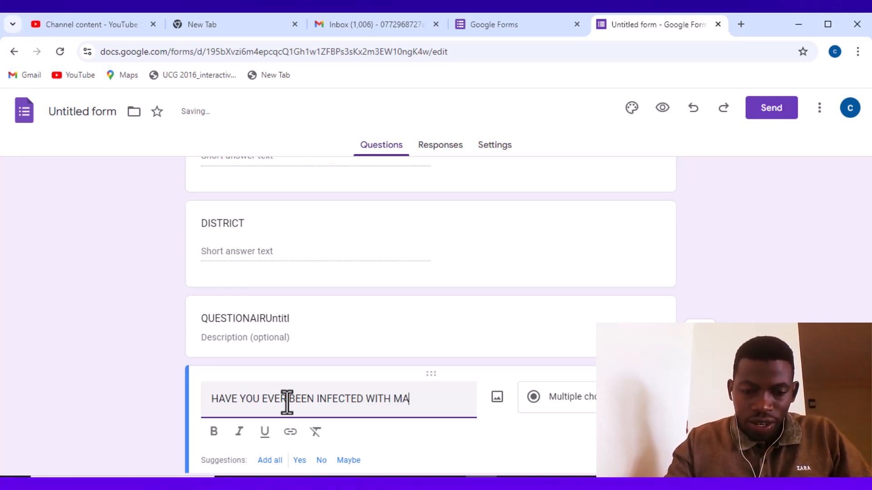
text(LERIA)
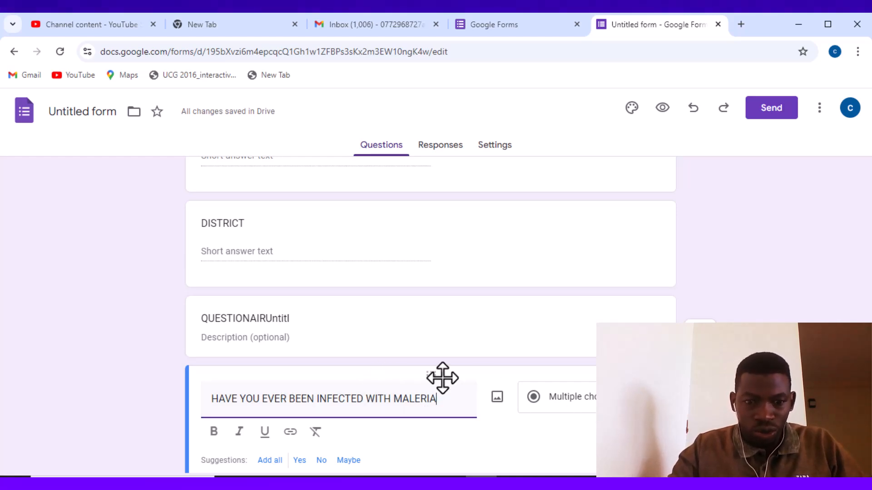
- Give the malaria infection question the options "NEVER", "EVER" and "I DINT KNOW", and add a blank question below it
scroll(441, 378, down, 3)
click(209, 367)
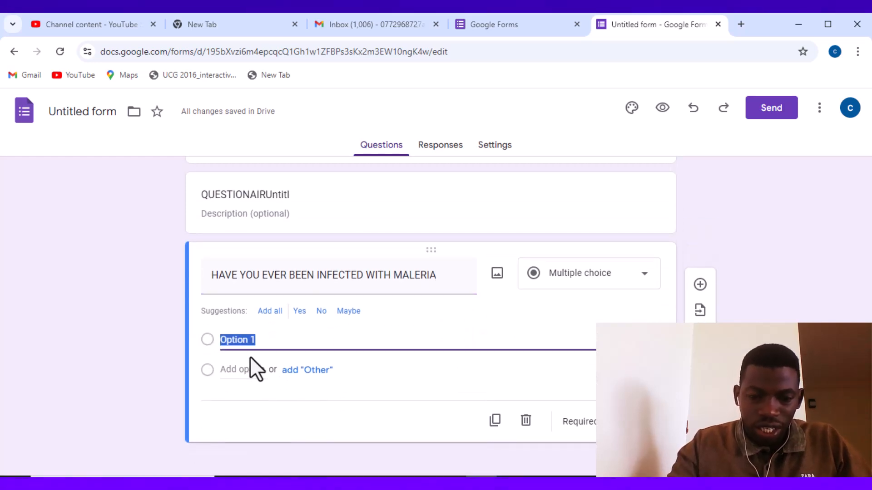
text(NEVER)
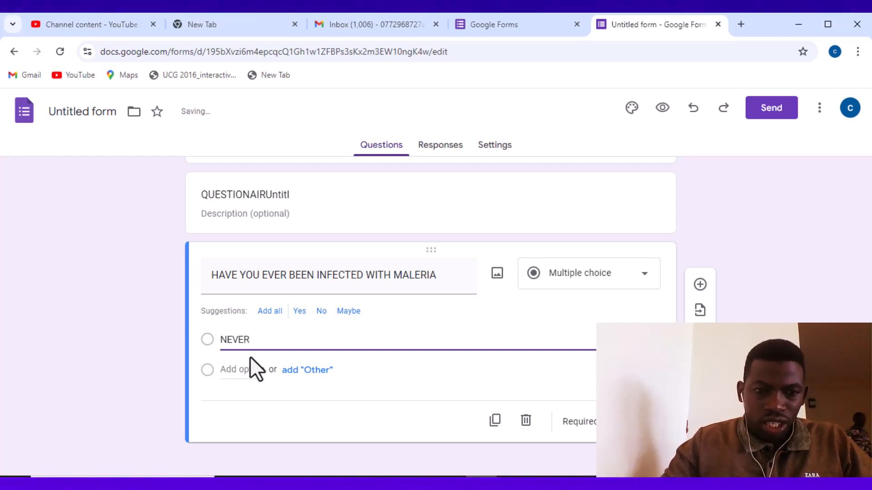
click(209, 368)
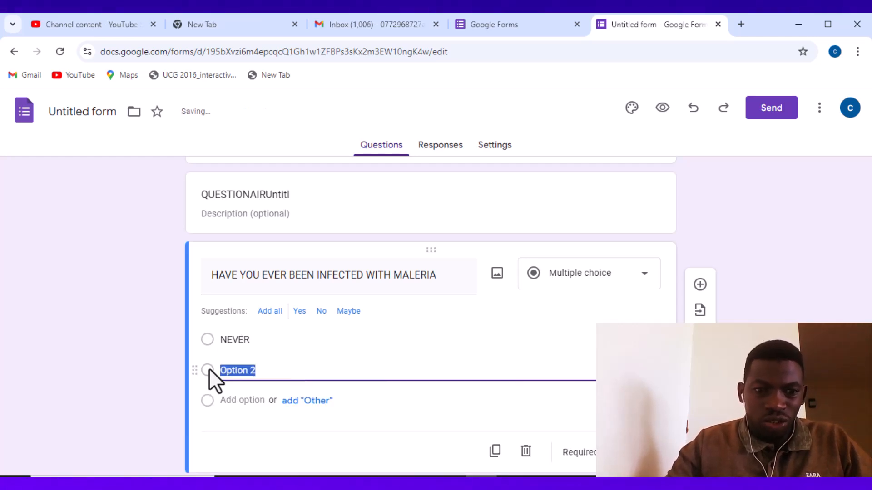
text(EVER)
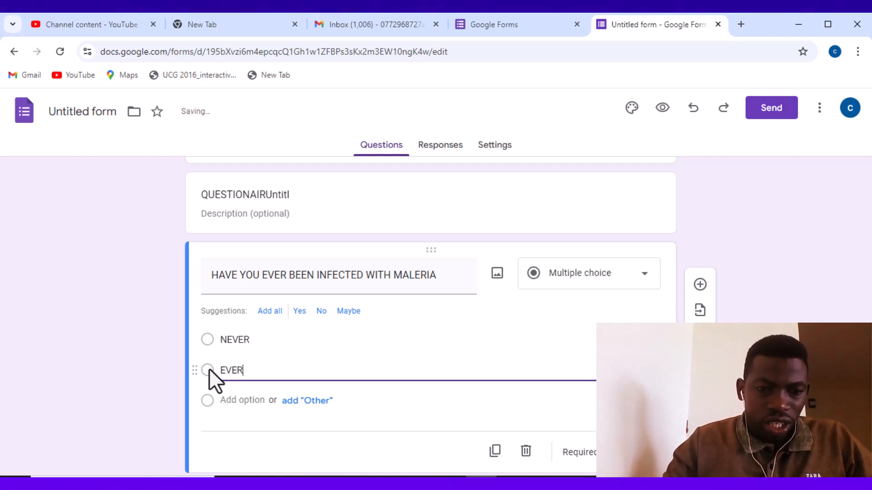
click(207, 399)
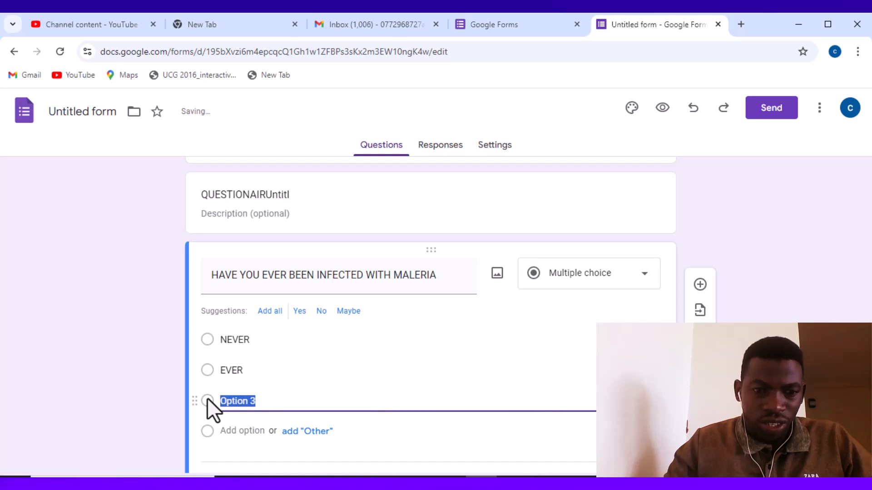
text(I)
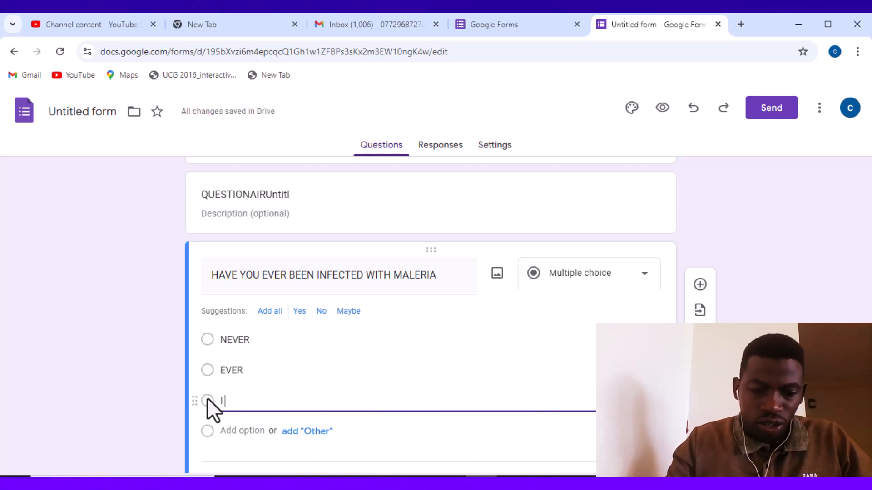
text( DINT)
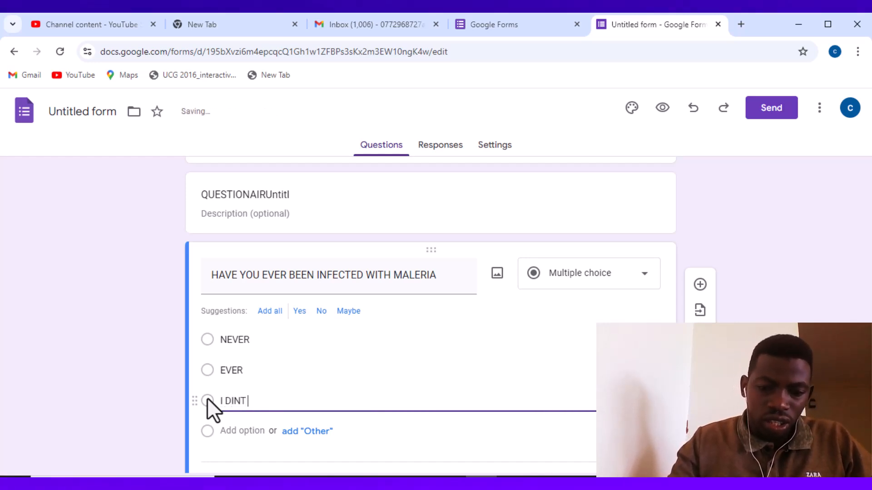
text( KNOW)
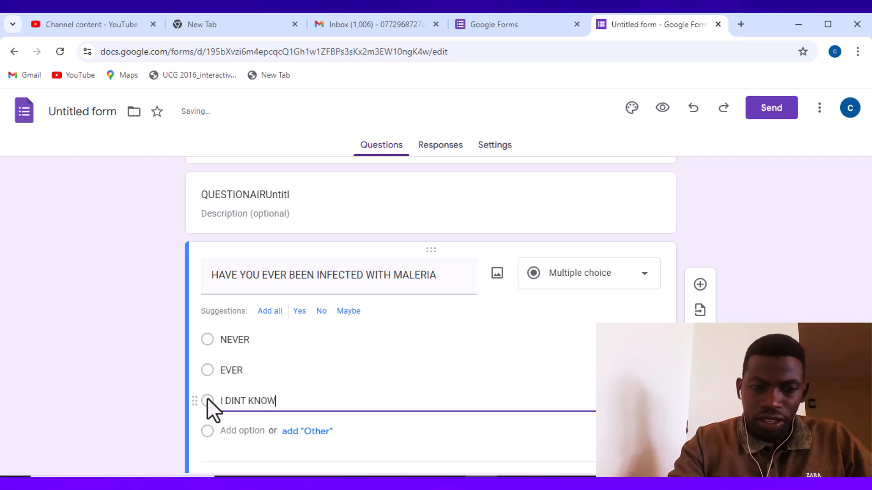
click(696, 295)
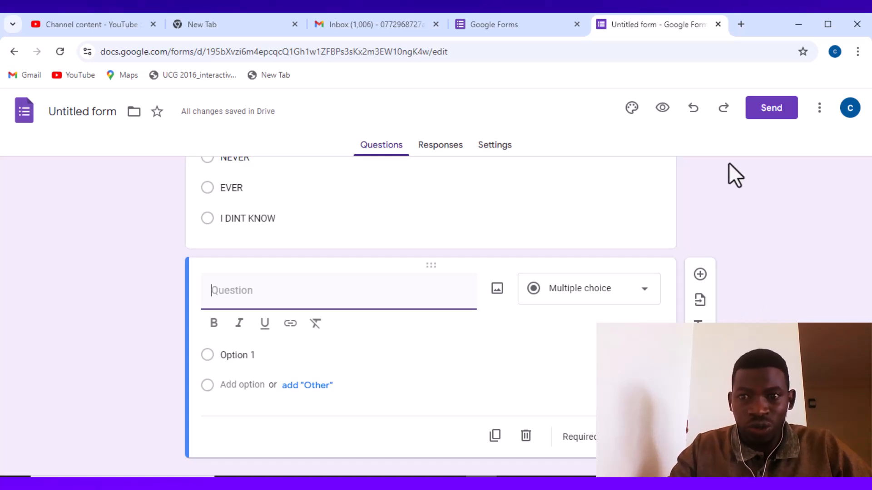
- Preview the survey as respondents see it and look through its questions from the title to the questionnaire section
click(662, 116)
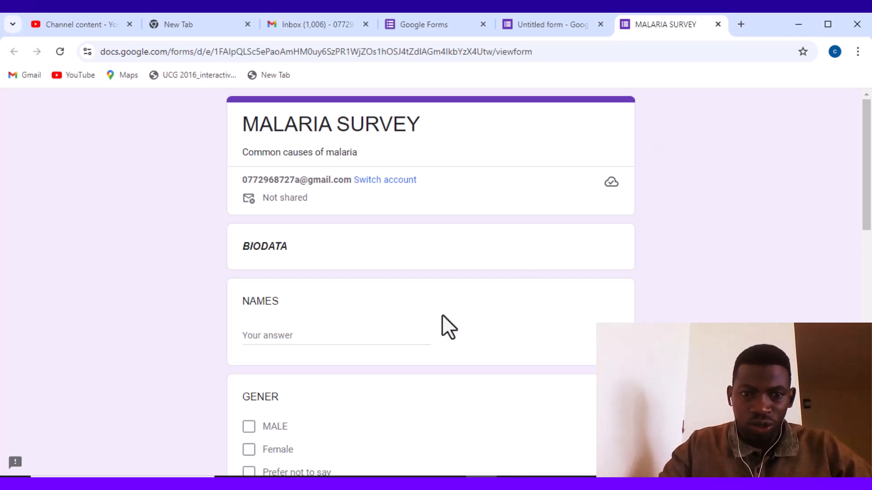
scroll(442, 314, down, 6)
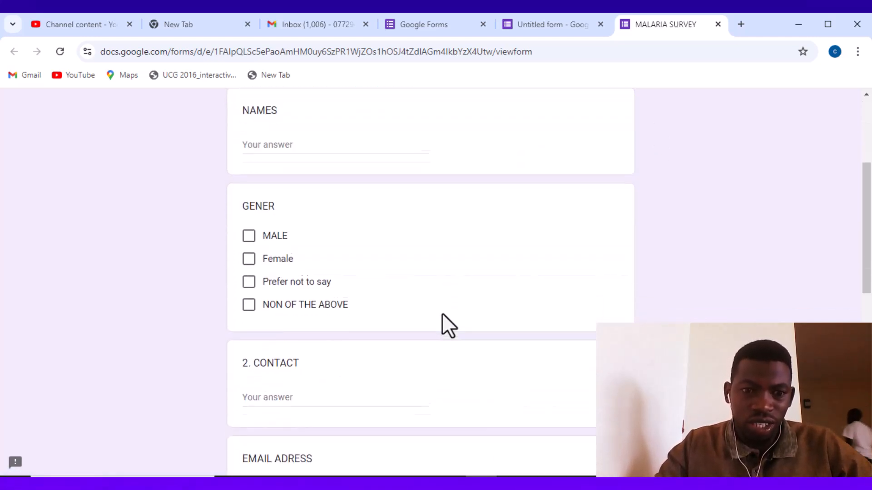
scroll(442, 315, down, 3)
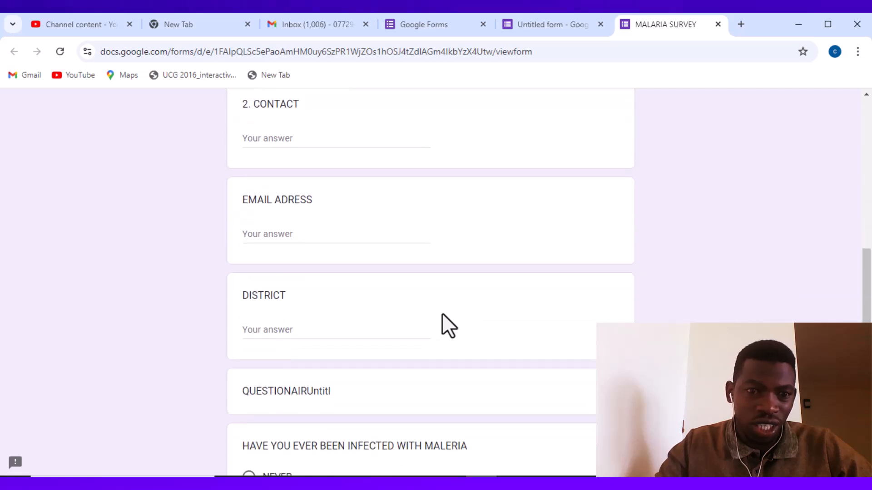
scroll(443, 314, up, 9)
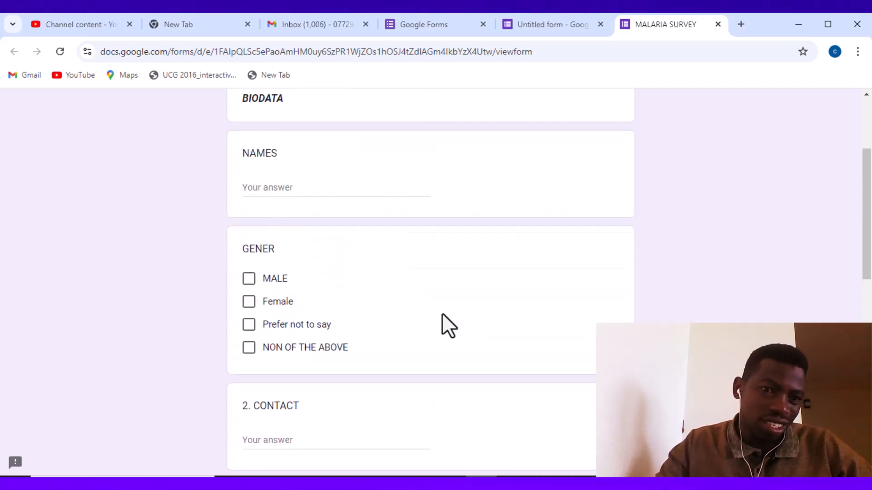
scroll(442, 326, up, 1)
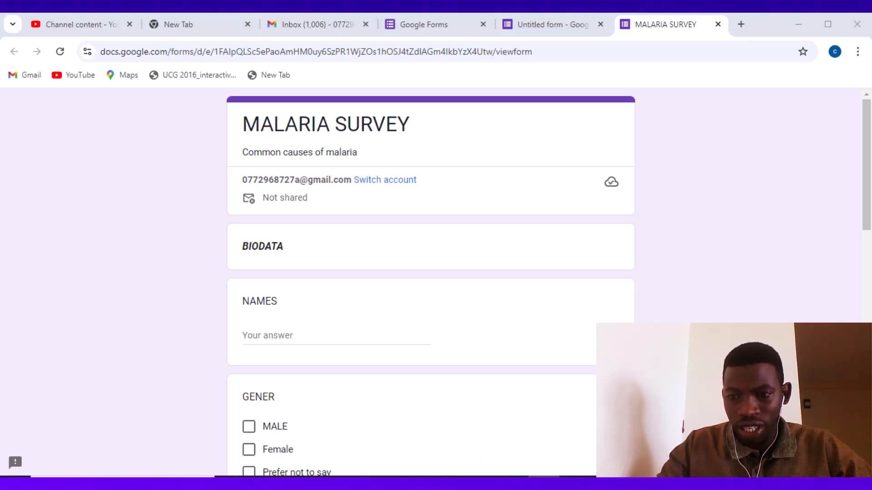
- Return from the preview to editing the form and delete the description under the MALARIA SURVEY title
click(830, 442)
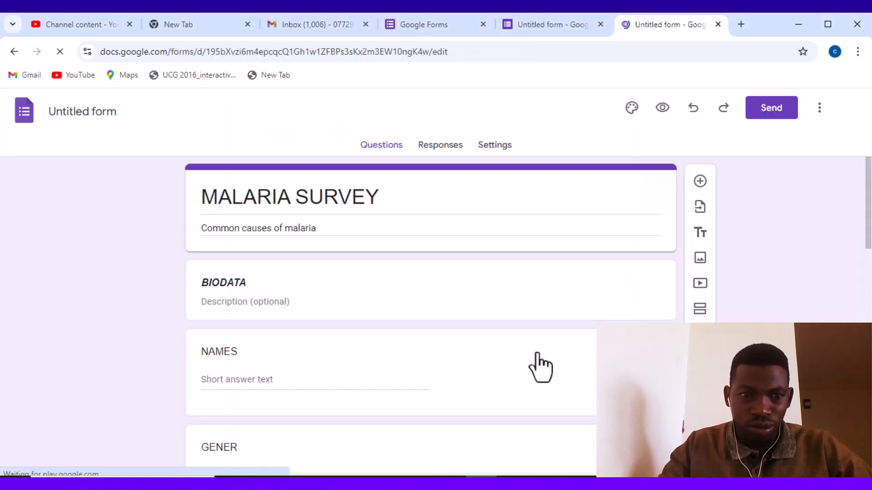
click(265, 250)
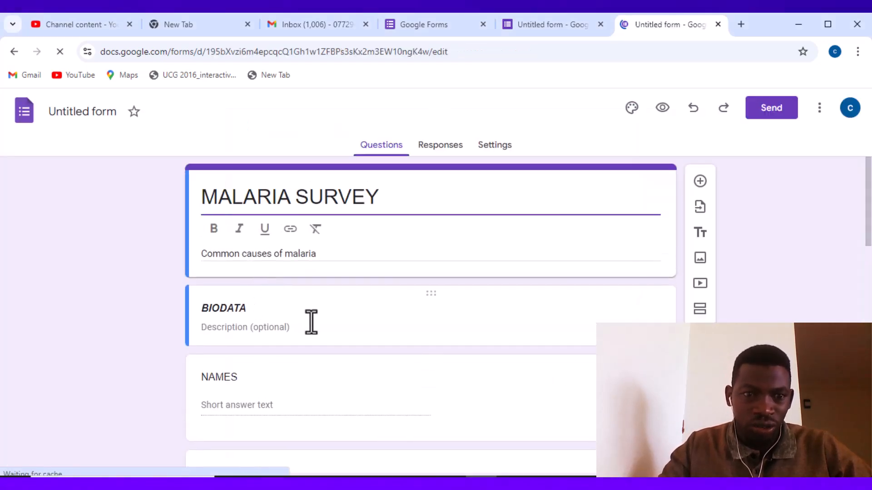
triple_click(315, 255)
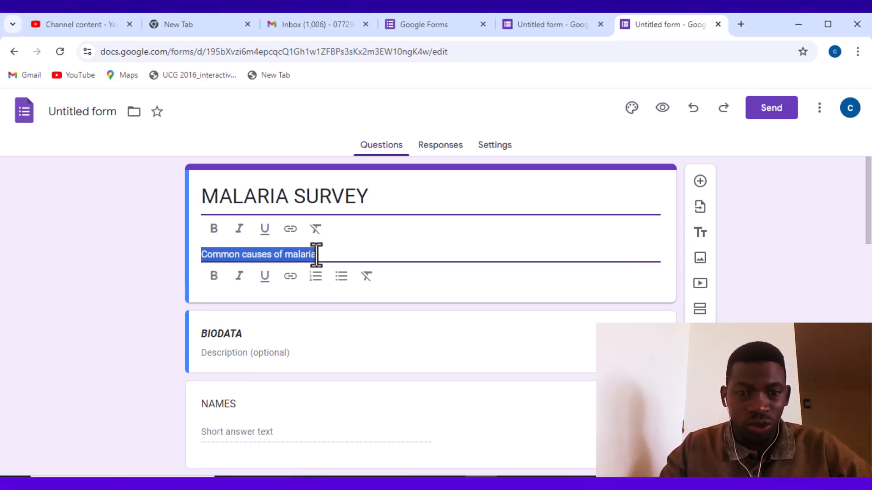
key(BackSpace)
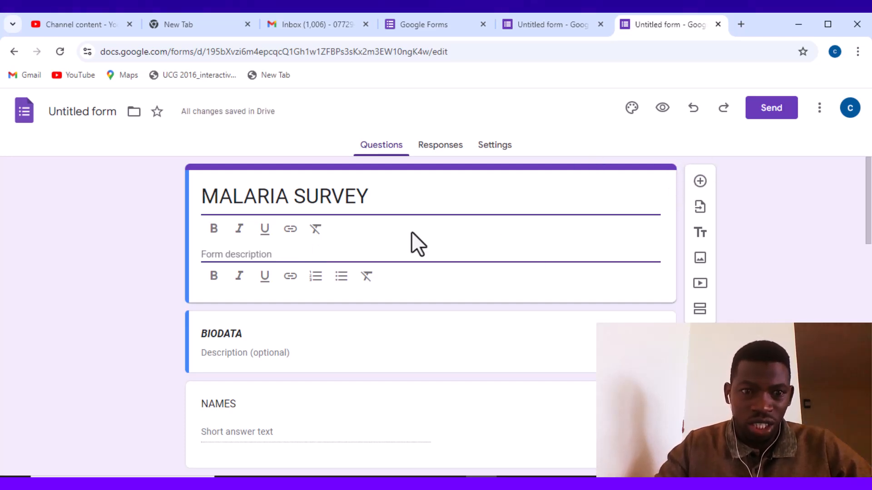
scroll(412, 231, down, 4)
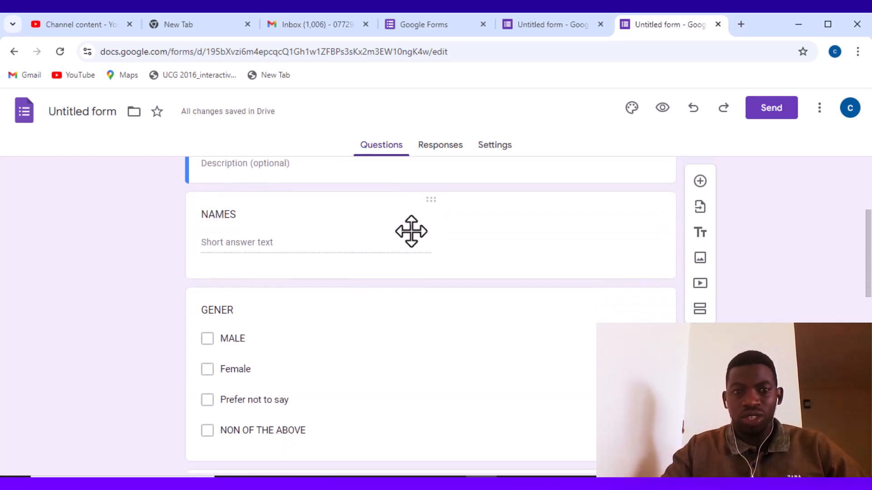